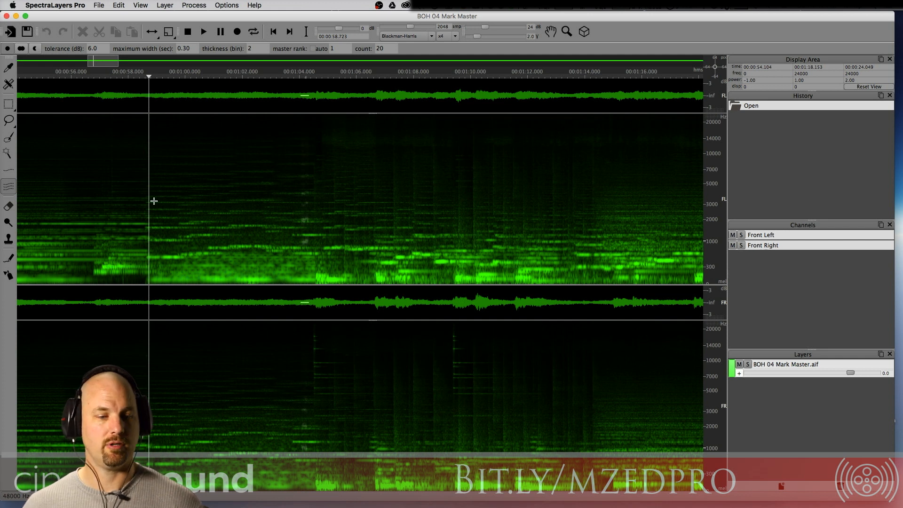
Step: Play the track from about 00:00:56 to hear the original flute passage
{"action": "left_click", "coordinate": [76, 77]}
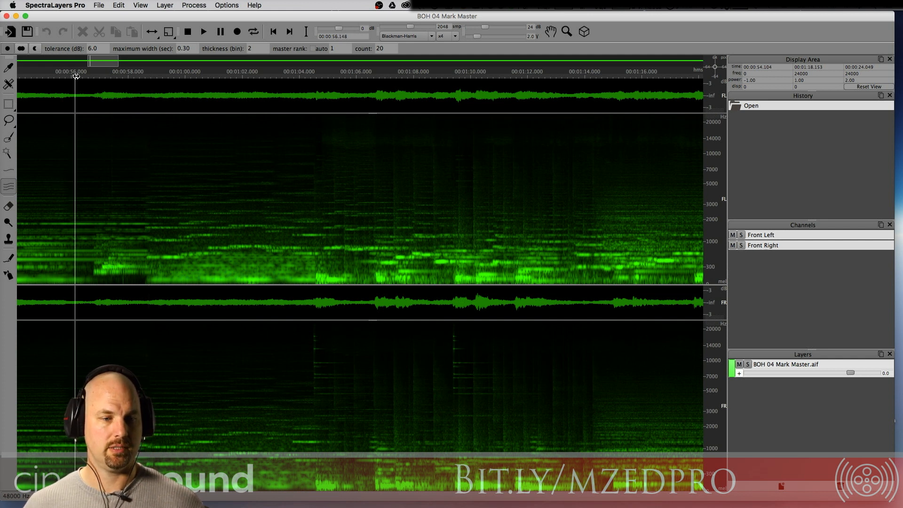
{"action": "key", "text": "space"}
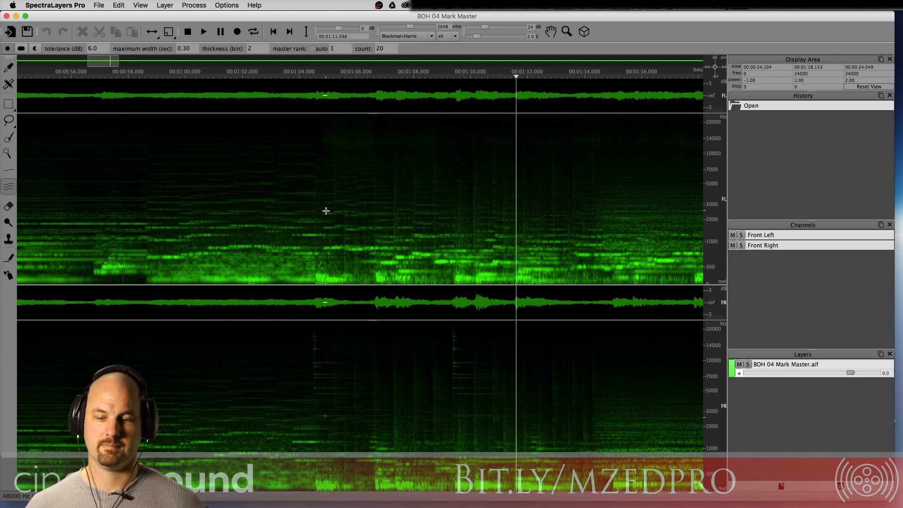
{"action": "key", "text": "space"}
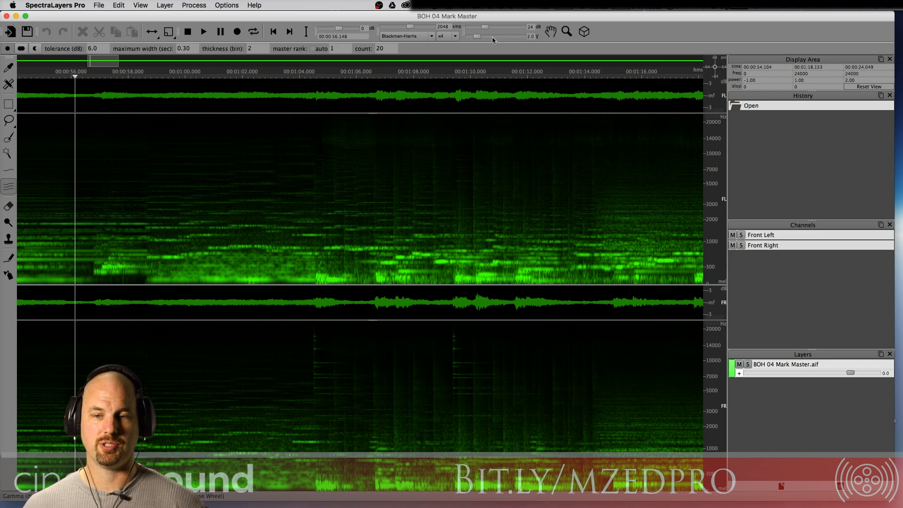
Step: Try spectrogram display levels of 20 dB and 45 dB at several time and frequency zooms
{"action": "mouse_move", "coordinate": [483, 29]}
{"action": "left_mouse_down"}
{"action": "mouse_move", "coordinate": [474, 27]}
{"action": "mouse_move", "coordinate": [498, 26]}
{"action": "mouse_move", "coordinate": [471, 25]}
{"action": "mouse_move", "coordinate": [480, 27]}
{"action": "left_mouse_up"}
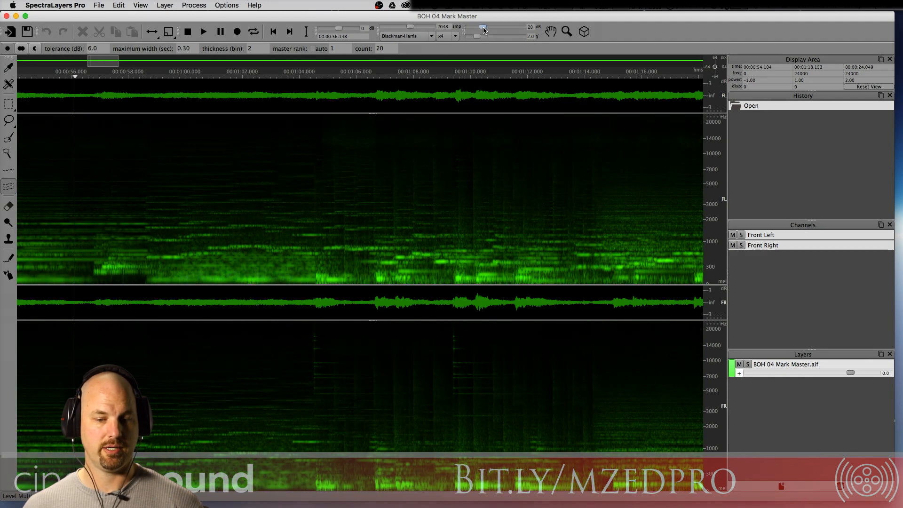
{"action": "left_click", "coordinate": [567, 32]}
{"action": "left_click", "coordinate": [391, 193]}
{"action": "left_click_drag", "start_coordinate": [421, 191], "coordinate": [374, 219]}
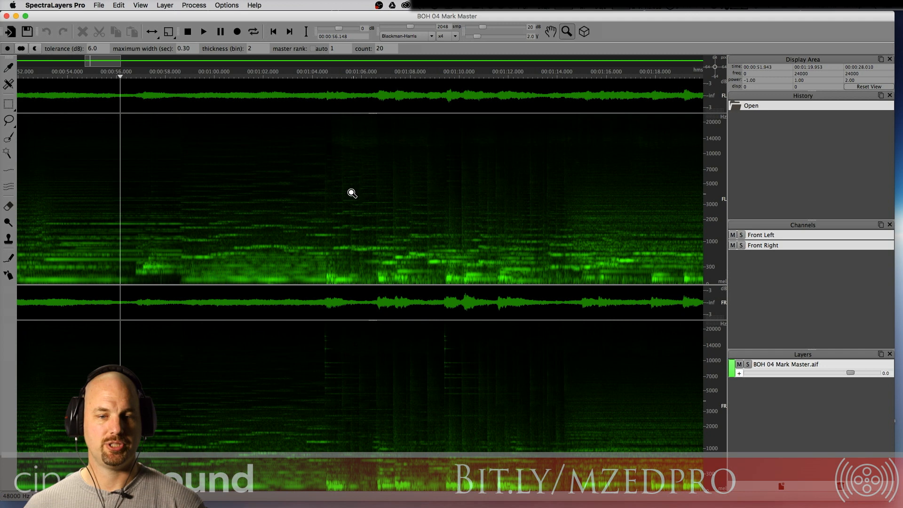
{"action": "left_click_drag", "start_coordinate": [350, 197], "coordinate": [344, 179]}
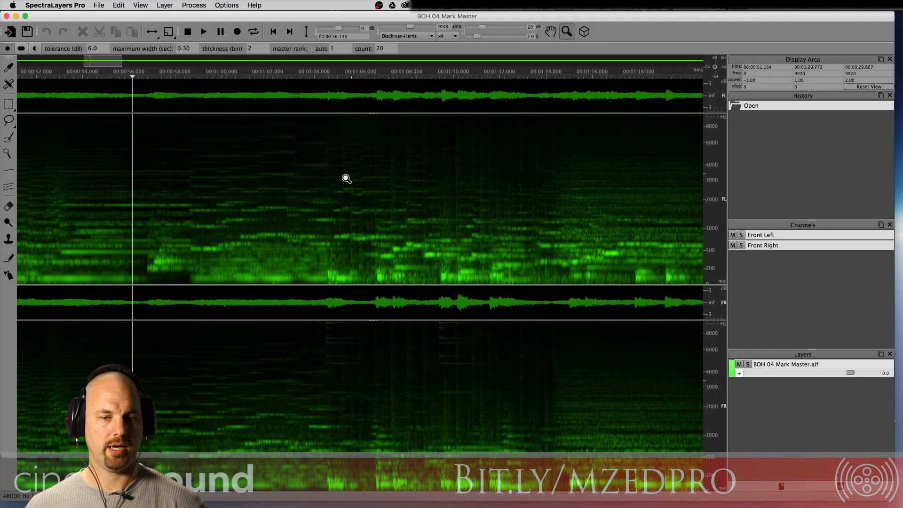
{"action": "left_click_drag", "start_coordinate": [483, 28], "coordinate": [497, 26]}
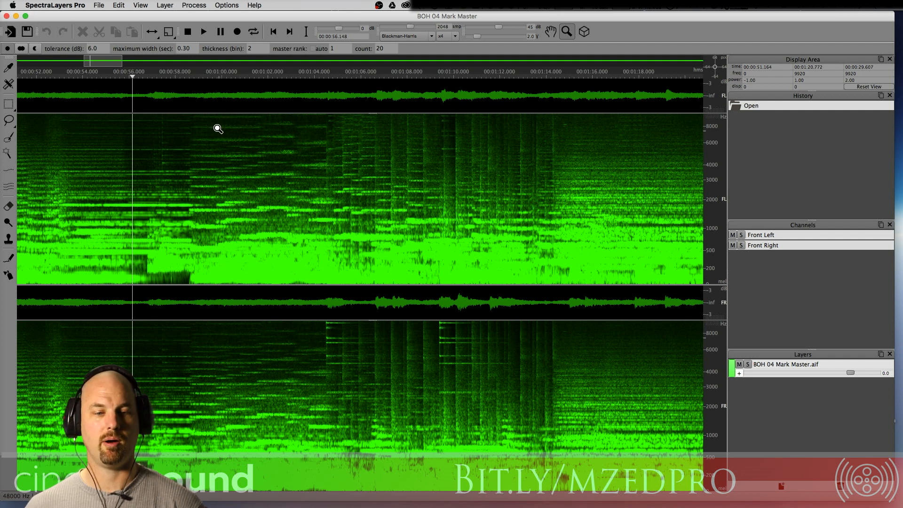
{"action": "left_click_drag", "start_coordinate": [245, 135], "coordinate": [244, 174]}
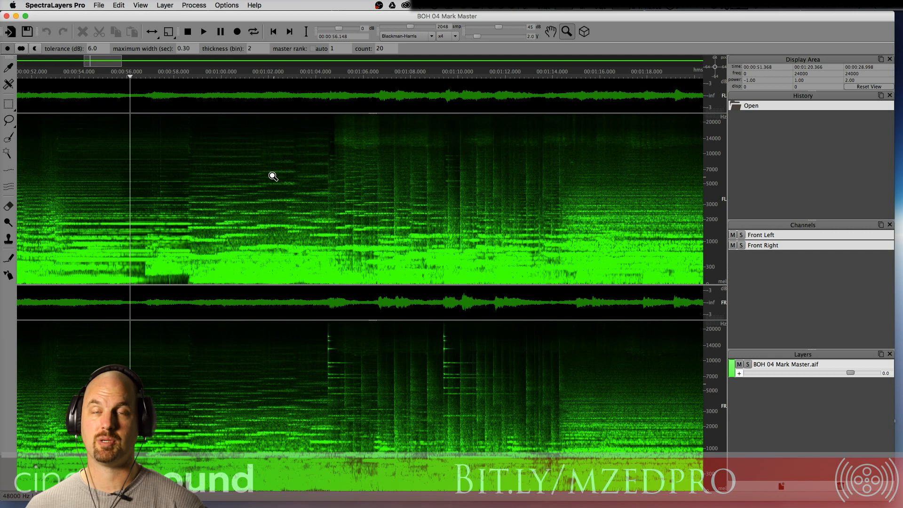
Step: Set the spectrogram display level to 25 dB, zoom to roughly 0–4150 Hz, and play the flute passage
{"action": "left_click_drag", "start_coordinate": [499, 29], "coordinate": [486, 29]}
{"action": "left_click_drag", "start_coordinate": [377, 172], "coordinate": [403, 131]}
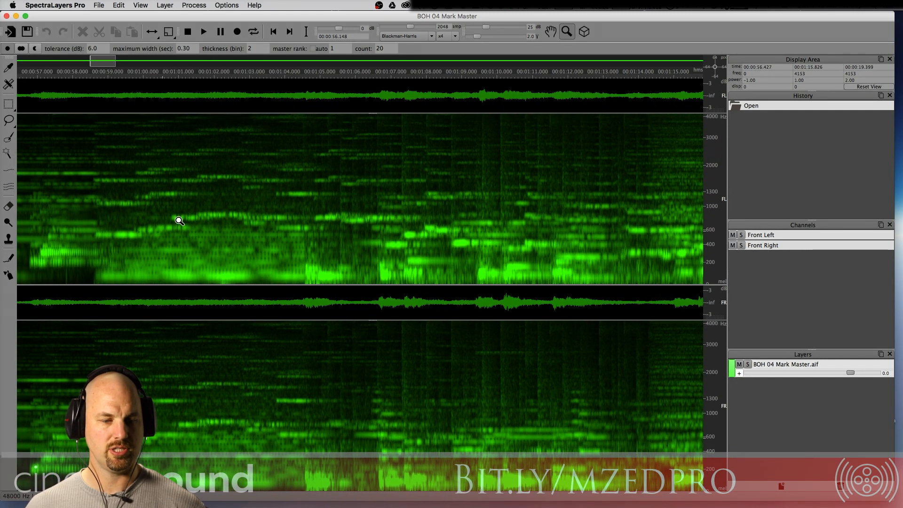
{"action": "key", "text": "space"}
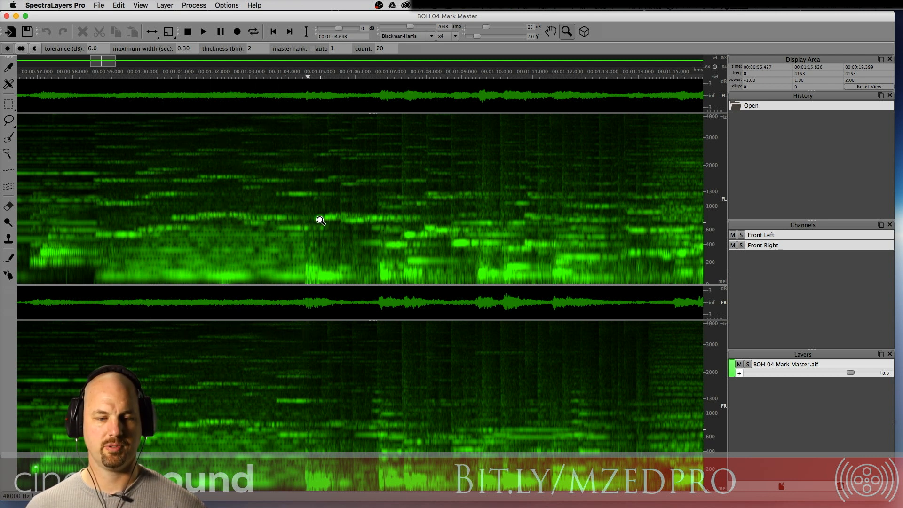
{"action": "key", "text": "space"}
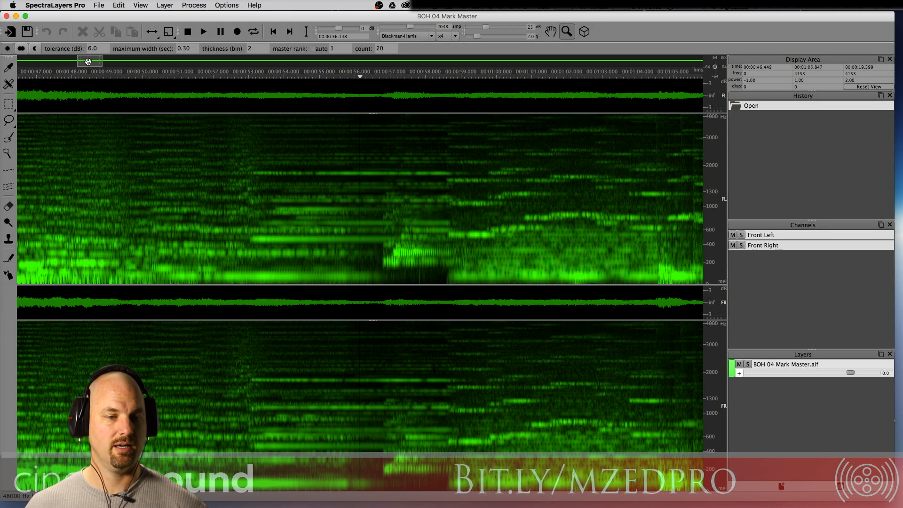
Step: Choose the Harmonics Selection tool and set its harmonic count to 60
{"action": "left_click_drag", "start_coordinate": [90, 63], "coordinate": [103, 64]}
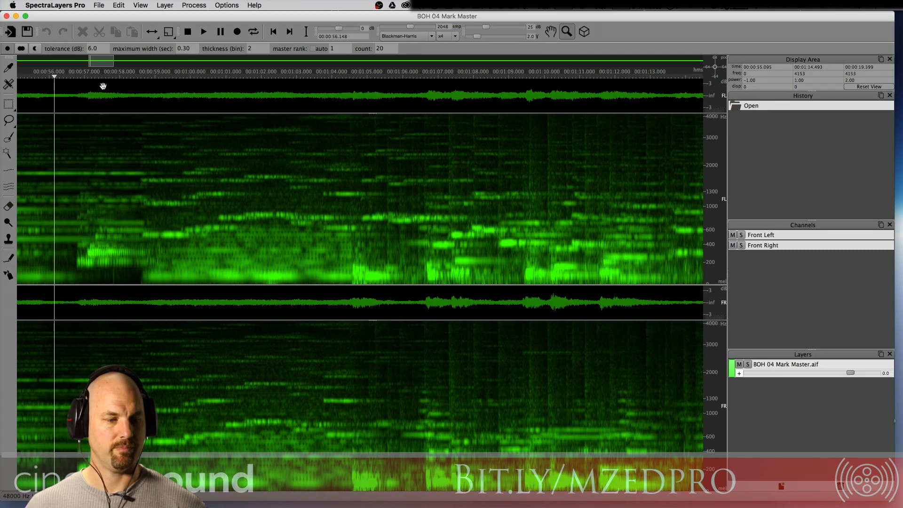
{"action": "left_click", "coordinate": [9, 187]}
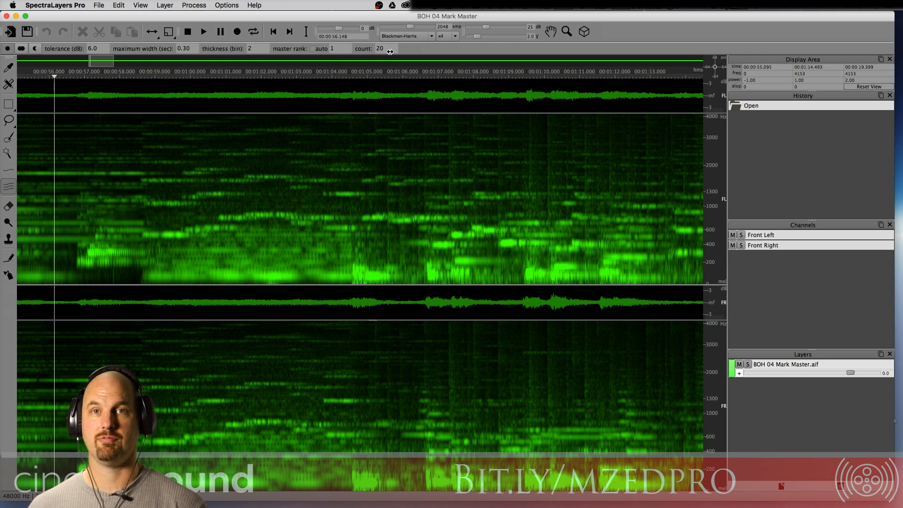
{"action": "left_click_drag", "start_coordinate": [386, 51], "coordinate": [413, 49]}
{"action": "left_click_drag", "start_coordinate": [868, 40], "coordinate": [455, 76]}
{"action": "left_click_drag", "start_coordinate": [381, 48], "coordinate": [581, 67]}
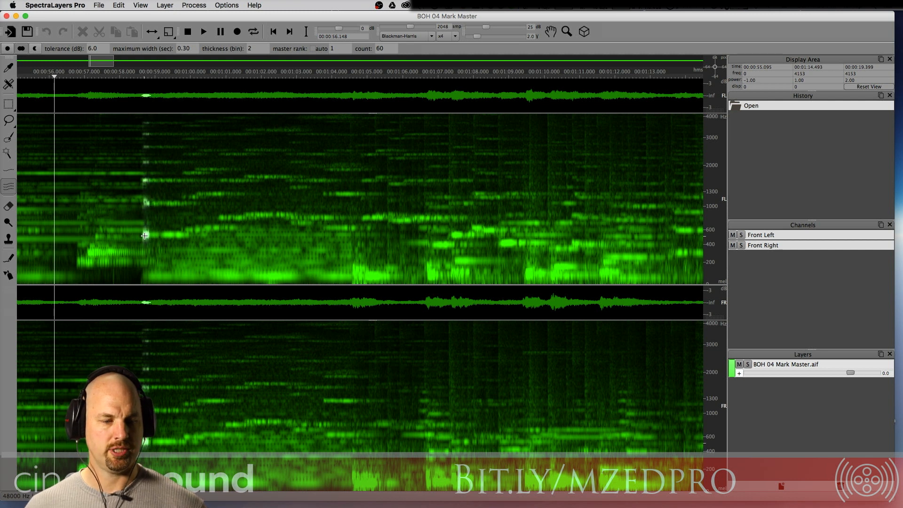
Step: Select the flute melody's fundamentals and harmonics from about 00:00:58.6 to 00:01:04.8 and play the selection
{"action": "left_click_drag", "start_coordinate": [143, 235], "coordinate": [339, 230]}
{"action": "left_click", "coordinate": [326, 218]}
{"action": "left_click", "coordinate": [294, 220]}
{"action": "key", "text": "space"}
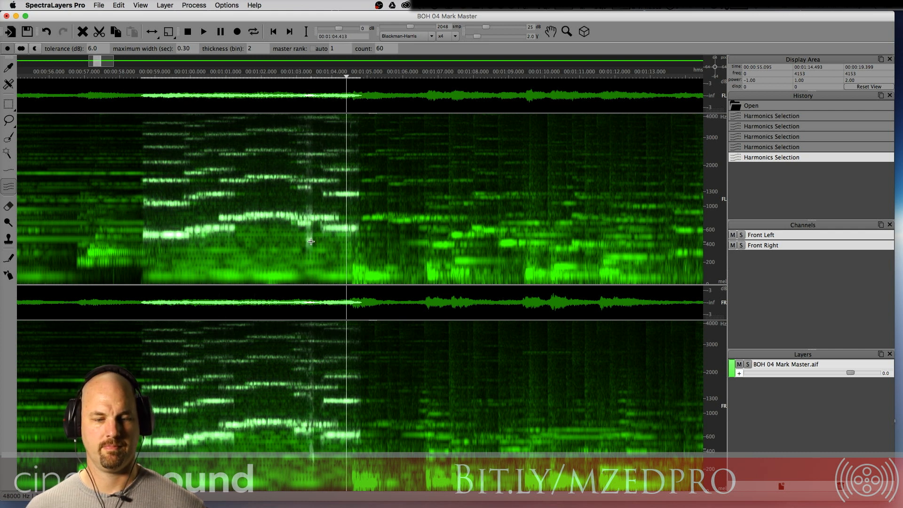
Step: Add the missed flute note fragments between about 00:01:00 and 00:01:03 to the harmonics selection and play it
{"action": "left_click", "coordinate": [298, 221]}
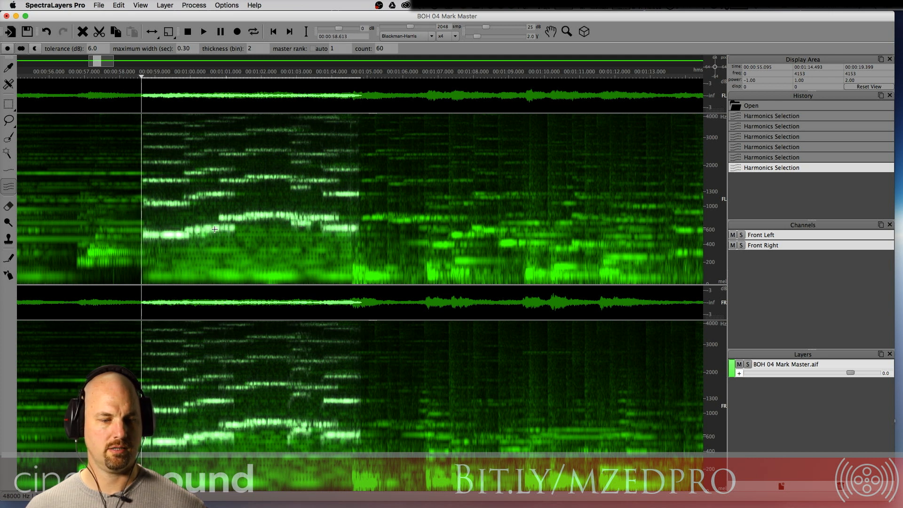
{"action": "left_click", "coordinate": [186, 227]}
{"action": "left_click", "coordinate": [227, 217]}
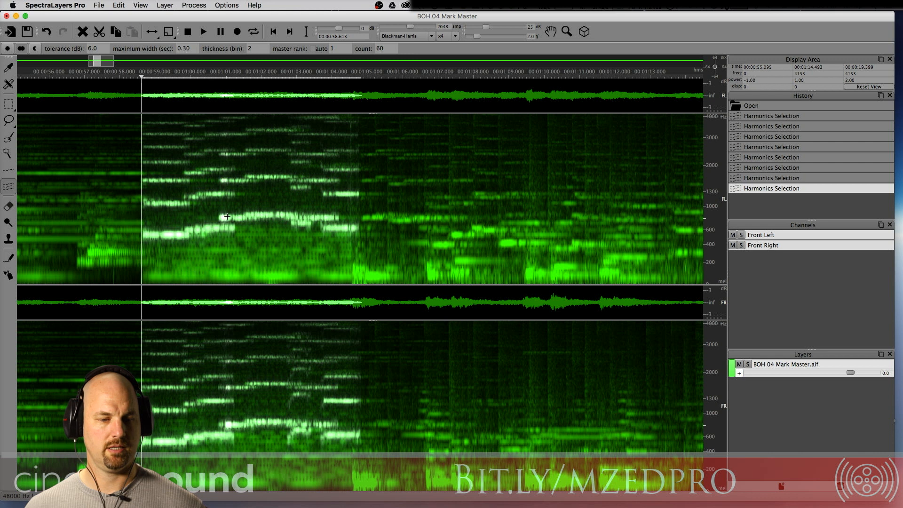
{"action": "left_click", "coordinate": [263, 219]}
{"action": "key", "text": "space"}
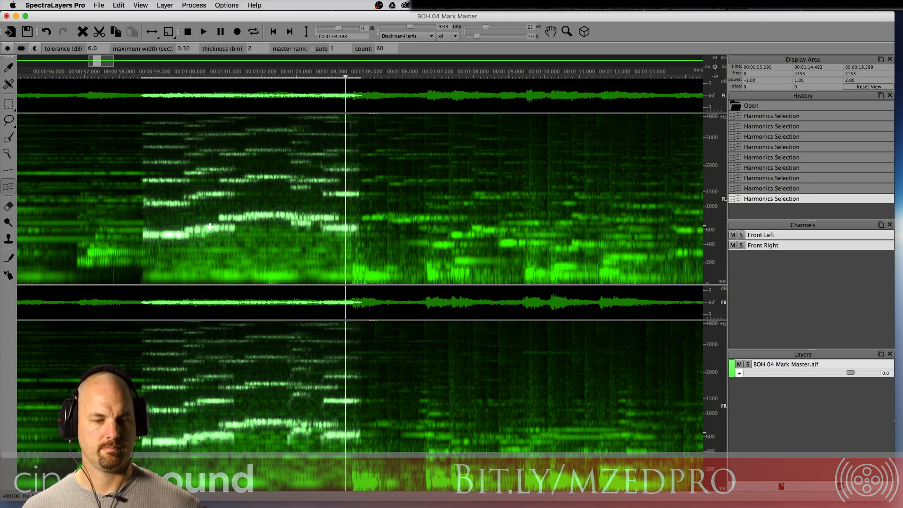
{"action": "left_click", "coordinate": [206, 225]}
{"action": "key", "text": "space"}
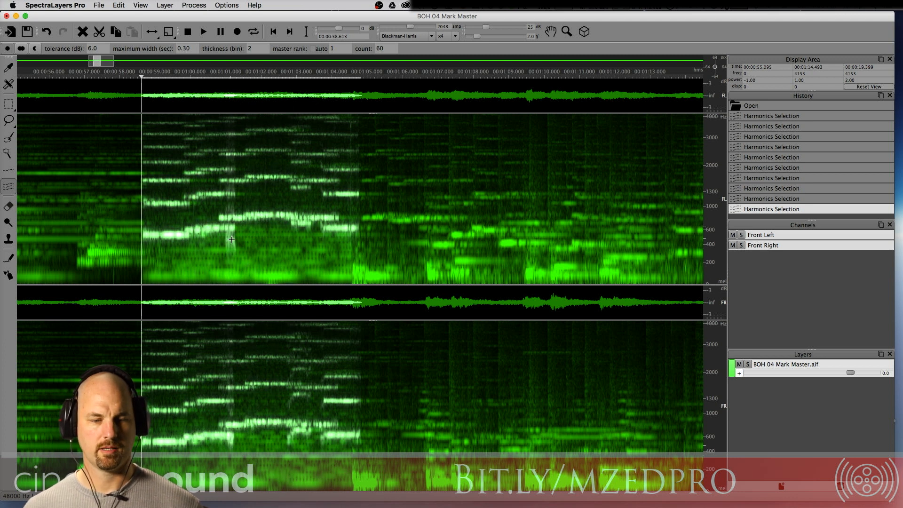
Step: Cut the selected flute harmonics from the track and play the passage without them
{"action": "left_click", "coordinate": [115, 5]}
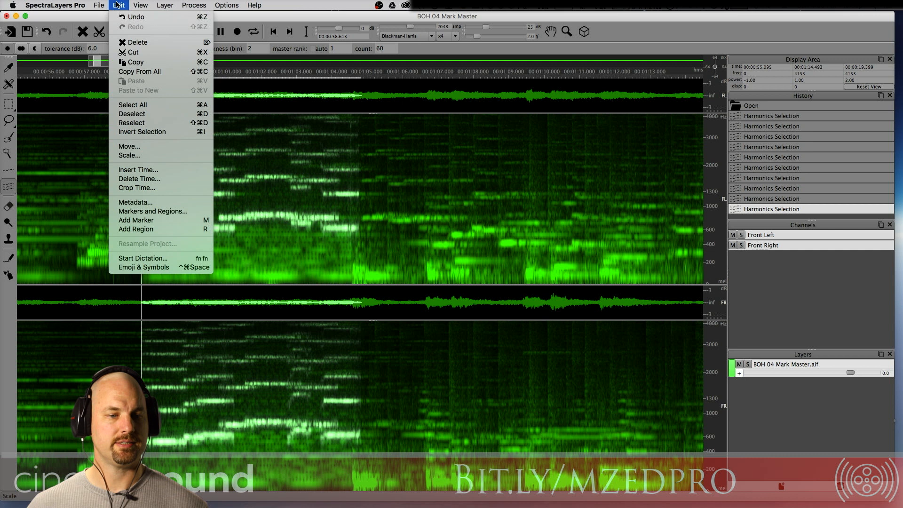
{"action": "left_click", "coordinate": [156, 55]}
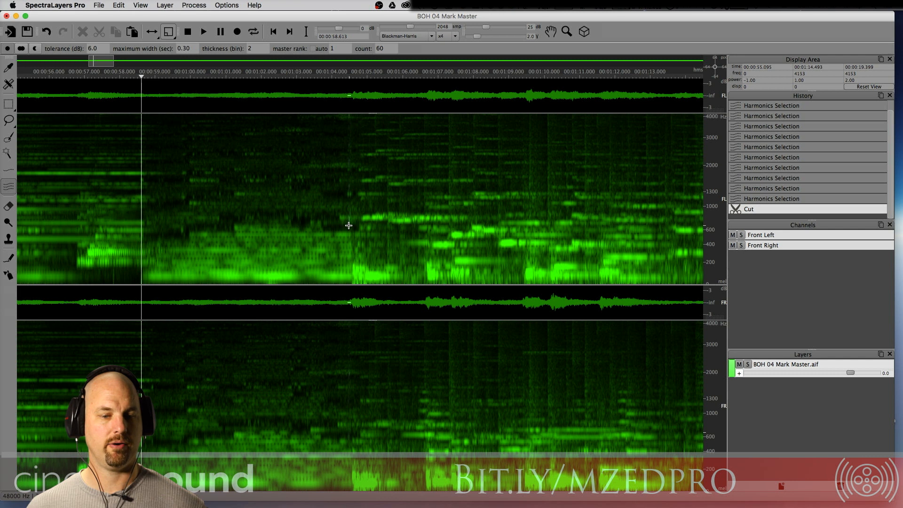
{"action": "key", "text": "space"}
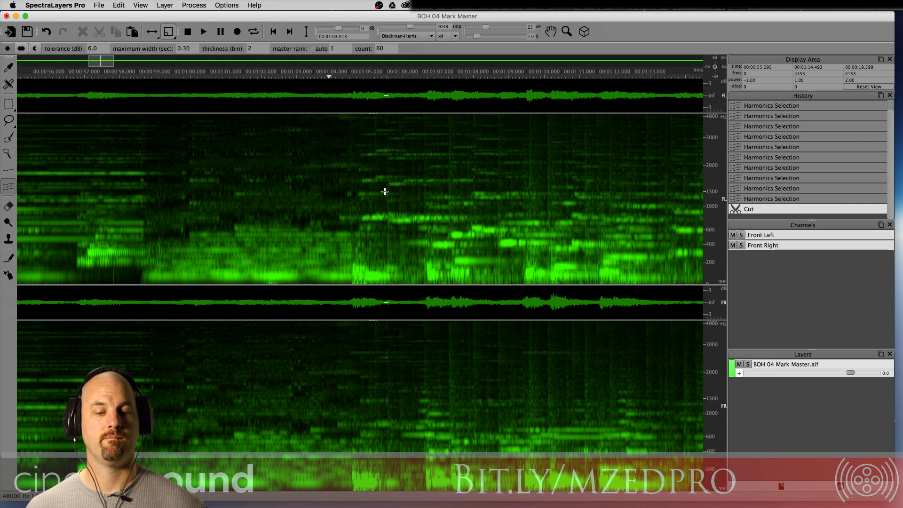
{"action": "key", "text": "space"}
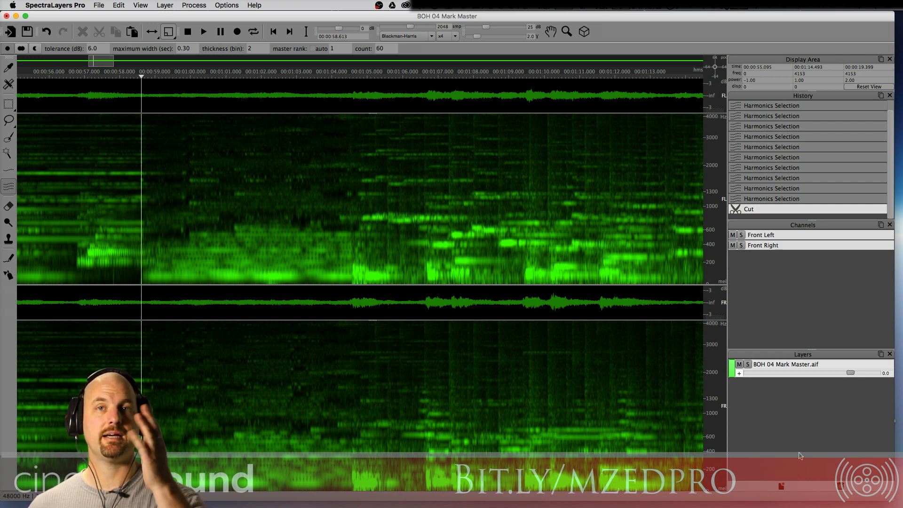
Step: Create a new layer named "Flute Ensemble" and paste the cut harmonics into it
{"action": "left_click", "coordinate": [782, 486]}
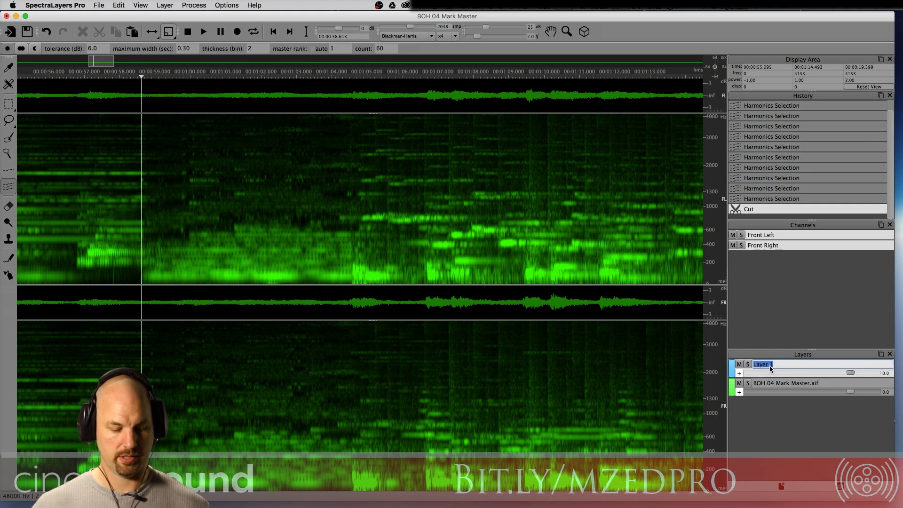
{"action": "type", "text": "ble"}
{"action": "key", "text": "Return"}
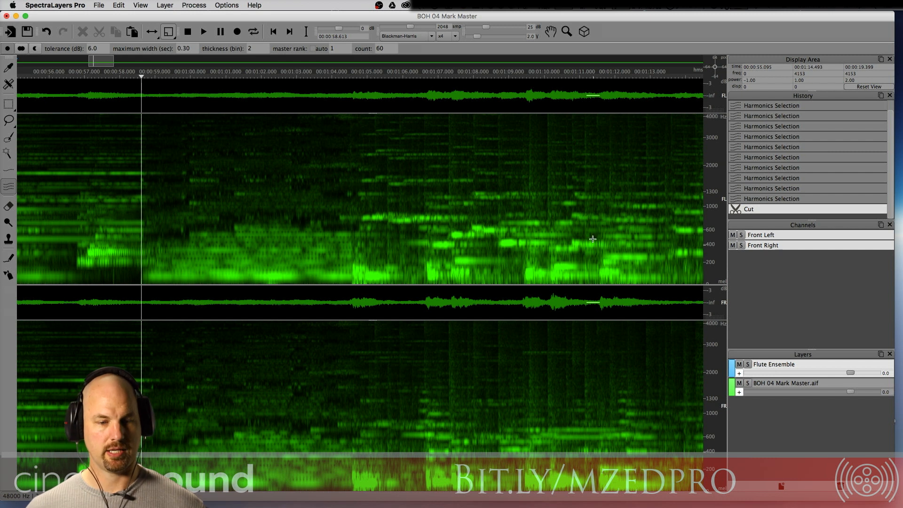
{"action": "key", "text": "super+v"}
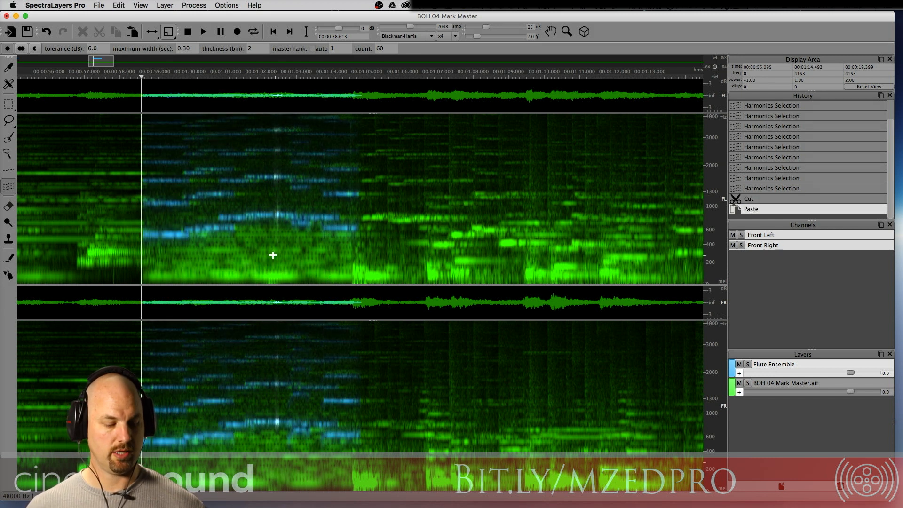
{"action": "key", "text": "d"}
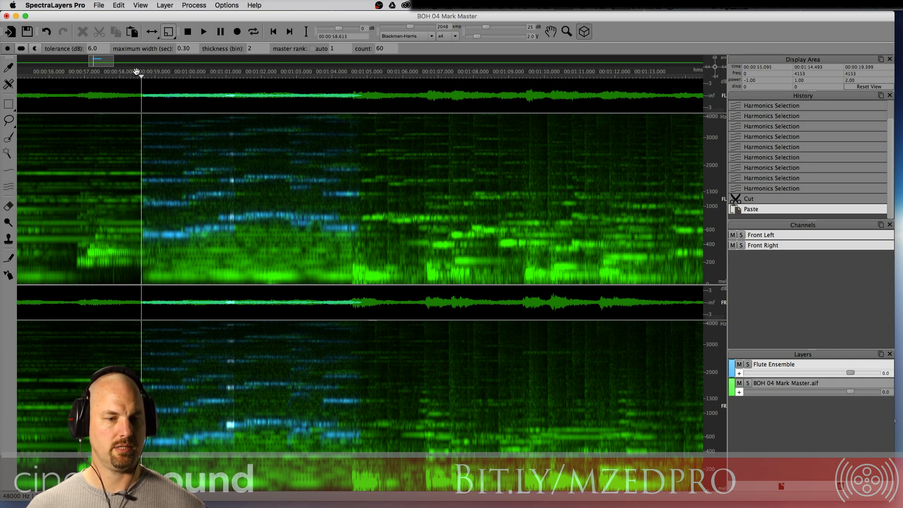
Step: Play the combined layers from about 00:00:58 and audition the Flute Ensemble layer in solo
{"action": "left_click", "coordinate": [115, 81]}
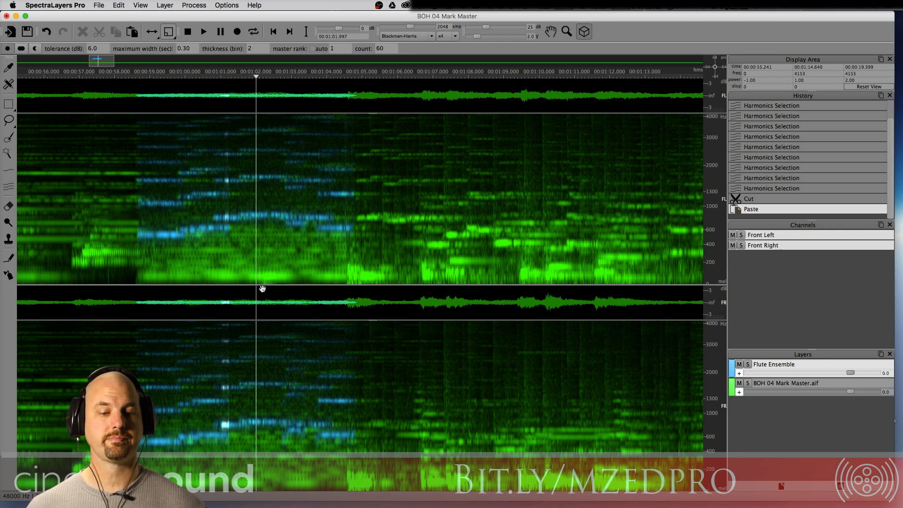
{"action": "key", "text": "space"}
{"action": "left_click", "coordinate": [748, 365]}
{"action": "key", "text": "space"}
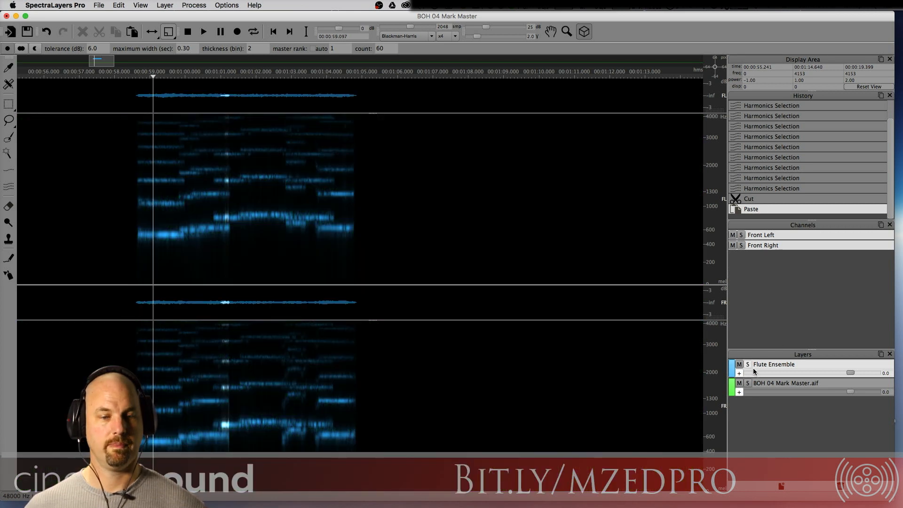
{"action": "key", "text": "space"}
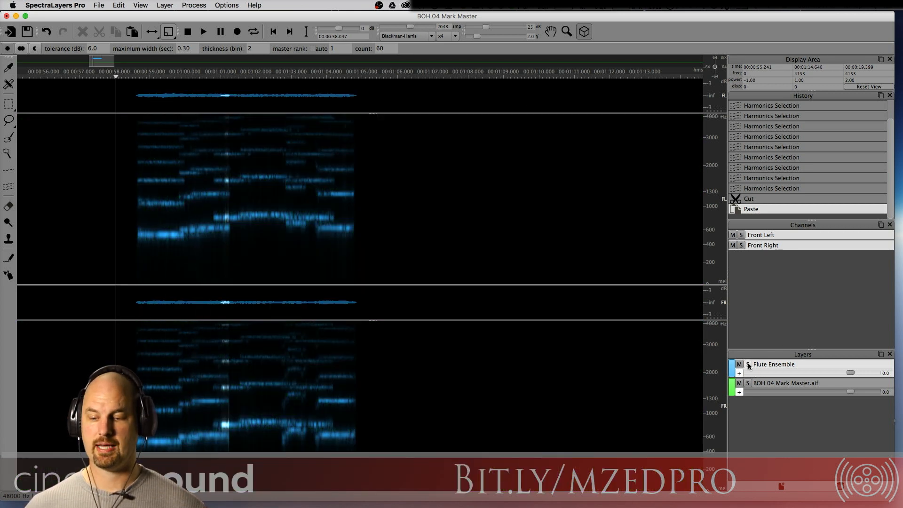
Step: Audition the BOH 04 Mark Master.aif layer in solo and restore playback of both layers
{"action": "left_click", "coordinate": [748, 365]}
{"action": "left_click", "coordinate": [748, 383]}
{"action": "key", "text": "space"}
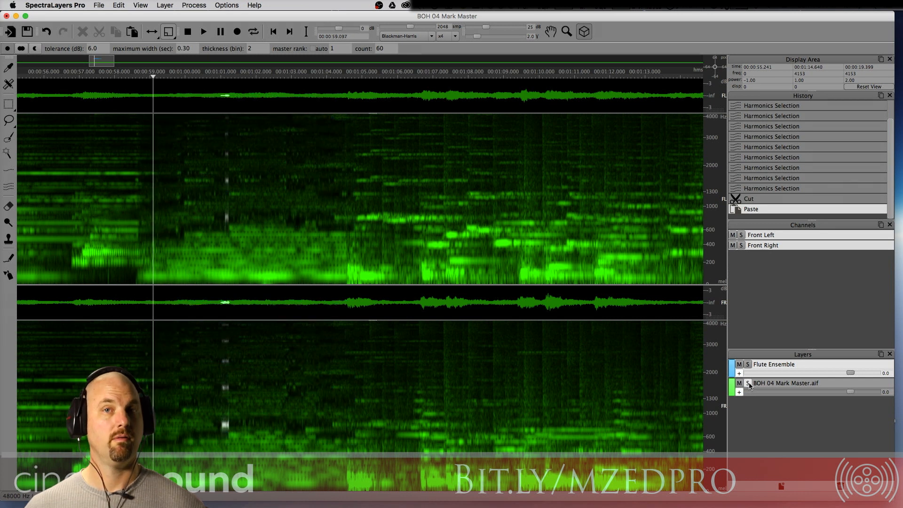
{"action": "key", "text": "space"}
{"action": "left_click", "coordinate": [749, 383]}
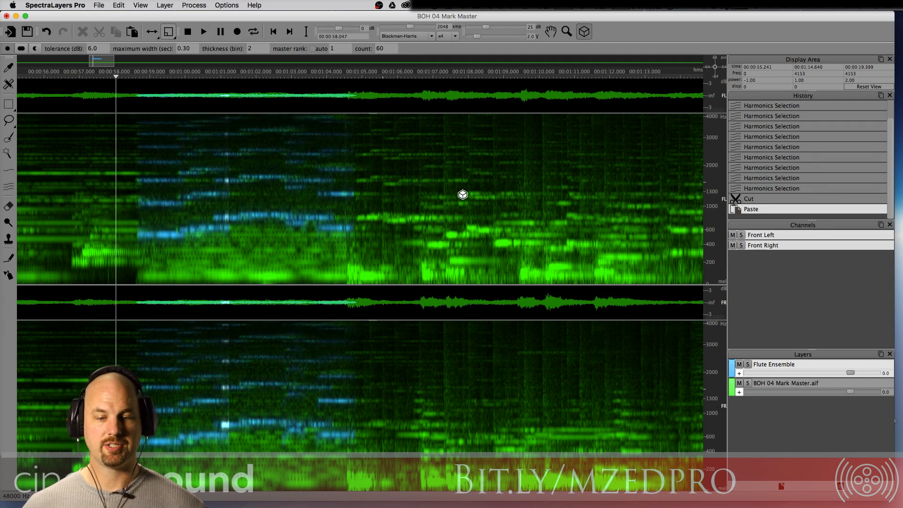
{"action": "left_click", "coordinate": [9, 188]}
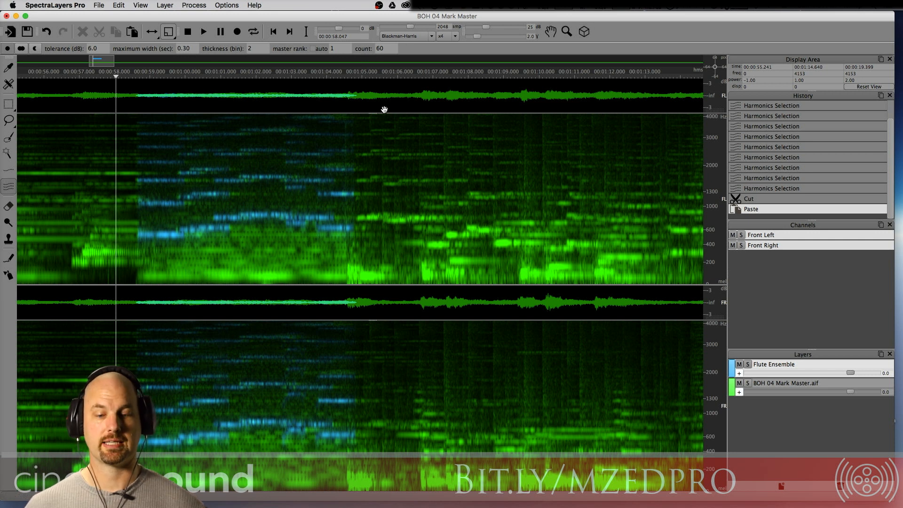
{"action": "left_click", "coordinate": [358, 218]}
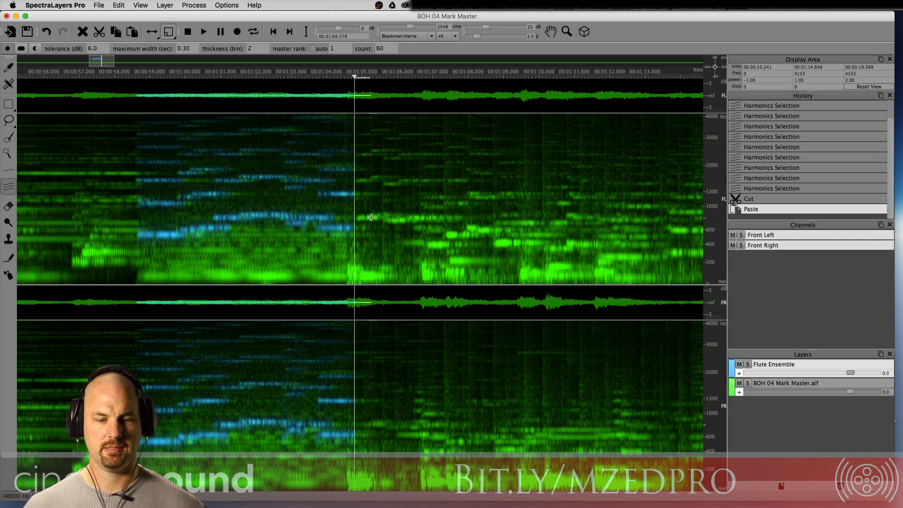
{"action": "left_click", "coordinate": [369, 217]}
{"action": "left_click", "coordinate": [381, 219]}
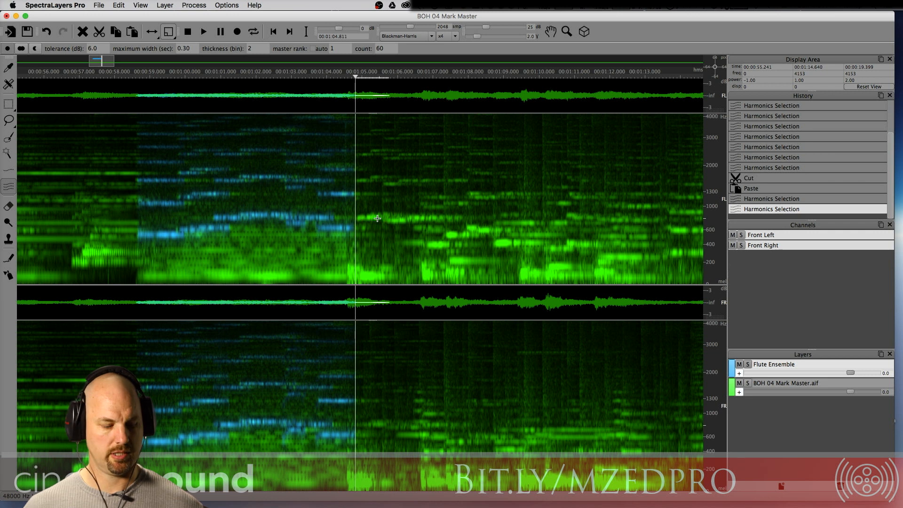
{"action": "key", "text": "super+d"}
Step: Select the second flute melody's harmonics on the BOH 04 Mark Master.aif layer from about 00:01:04.8 to 00:01:13 and play the selection
{"action": "left_click", "coordinate": [799, 384]}
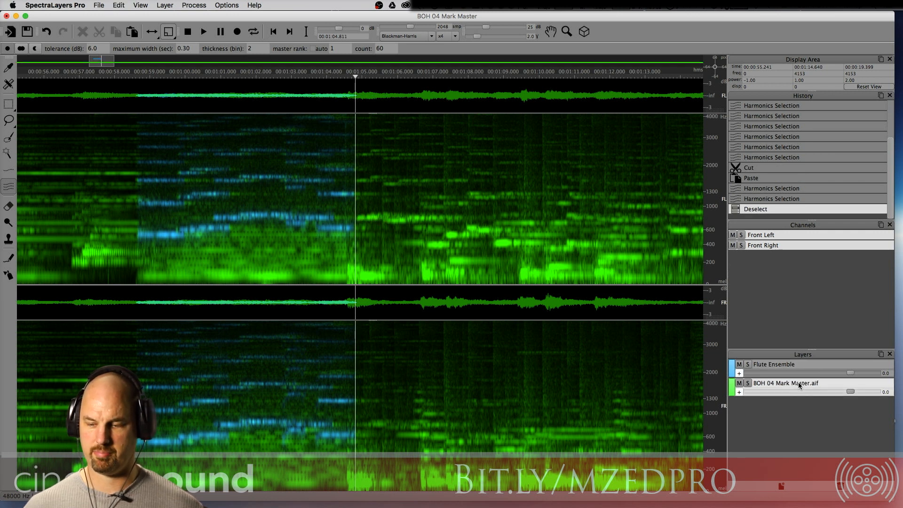
{"action": "left_click_drag", "start_coordinate": [360, 214], "coordinate": [373, 217]}
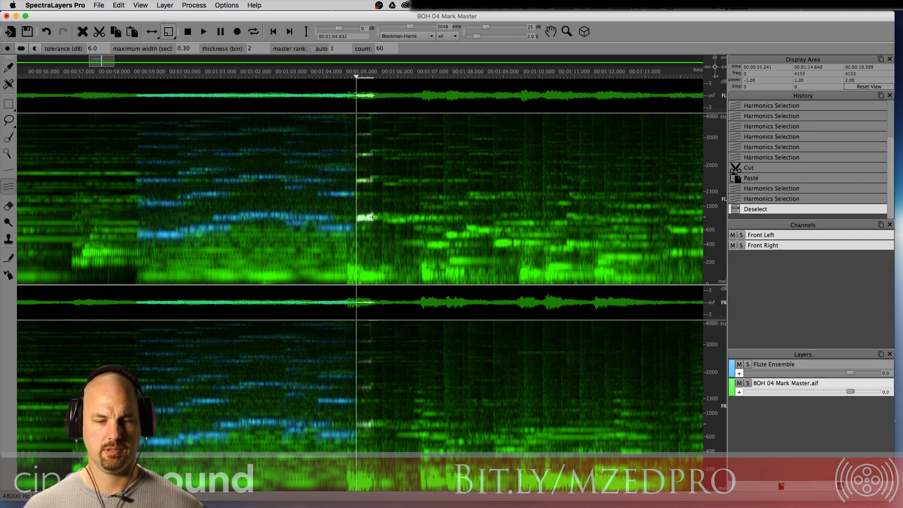
{"action": "left_click_drag", "start_coordinate": [401, 221], "coordinate": [591, 245]}
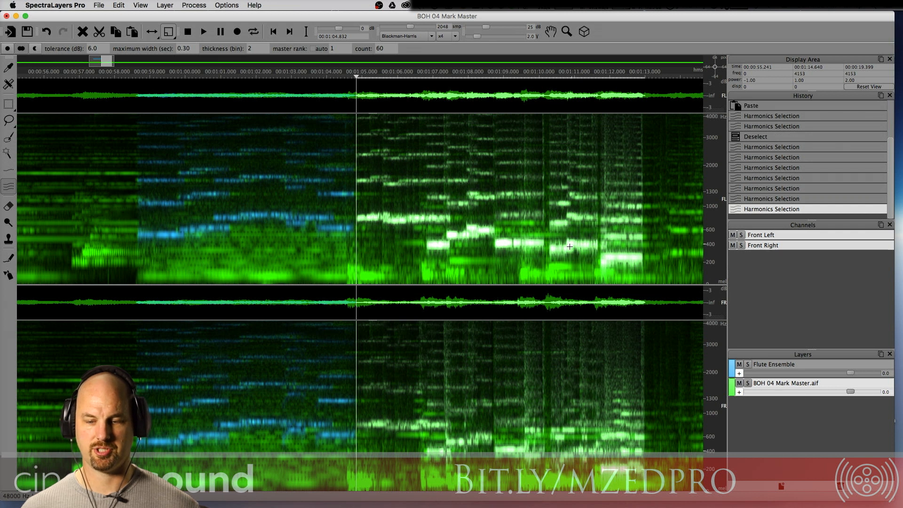
{"action": "left_click", "coordinate": [559, 247]}
{"action": "key", "text": "space"}
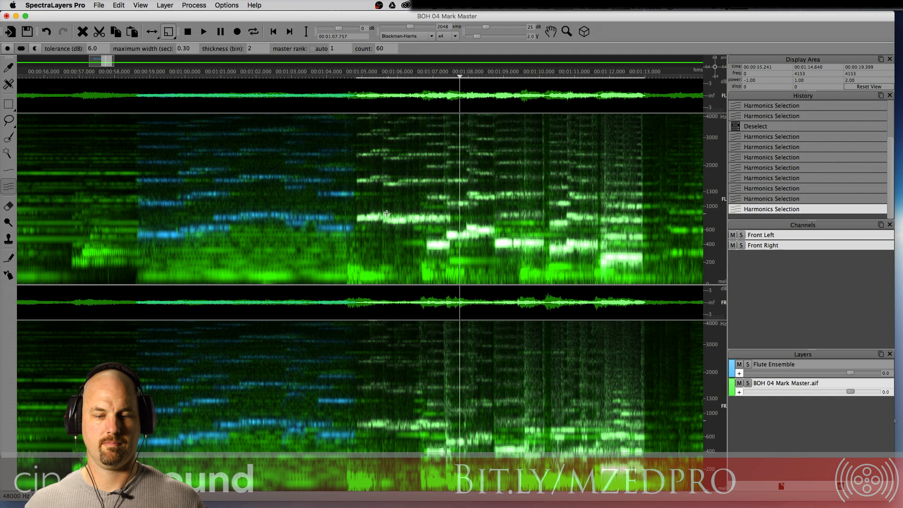
{"action": "left_click", "coordinate": [413, 219]}
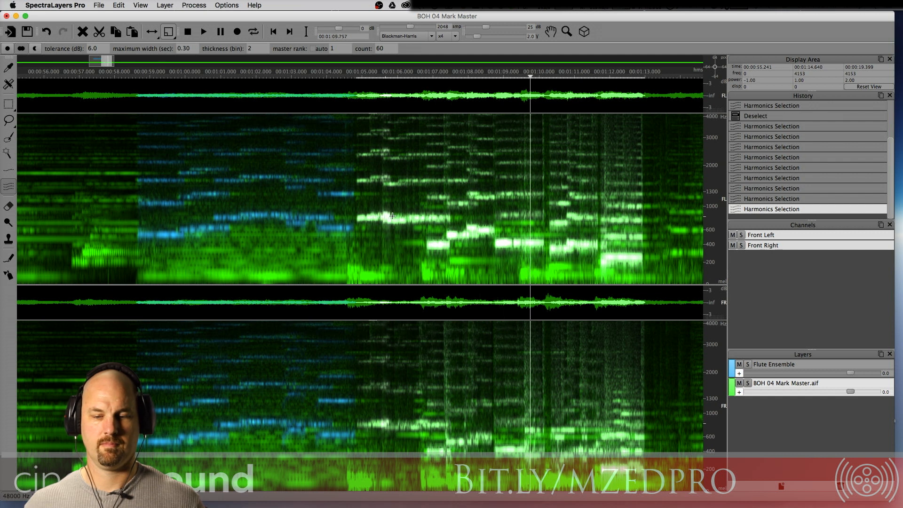
{"action": "left_click", "coordinate": [421, 226]}
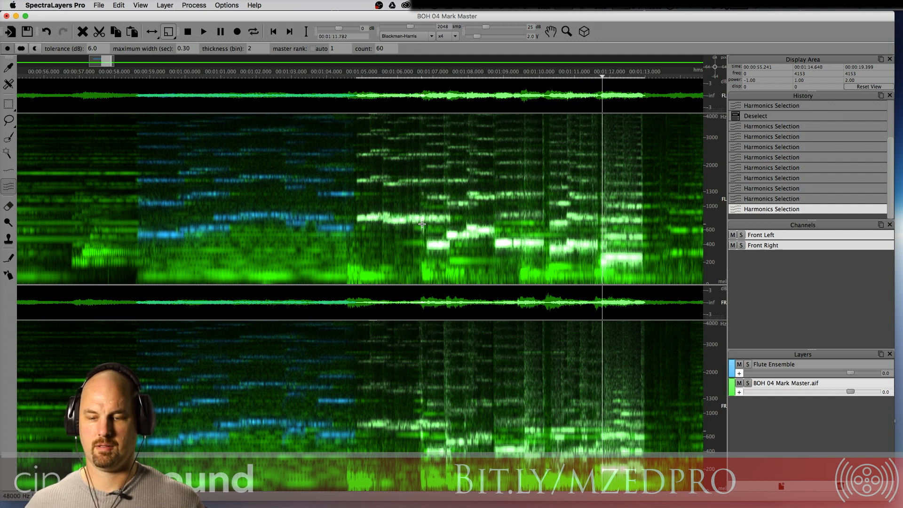
{"action": "key", "text": "space"}
Step: Refine the selection beneath the melody's last note, around 200 Hz, with Rectangular Selection and play the passage
{"action": "left_click", "coordinate": [15, 110]}
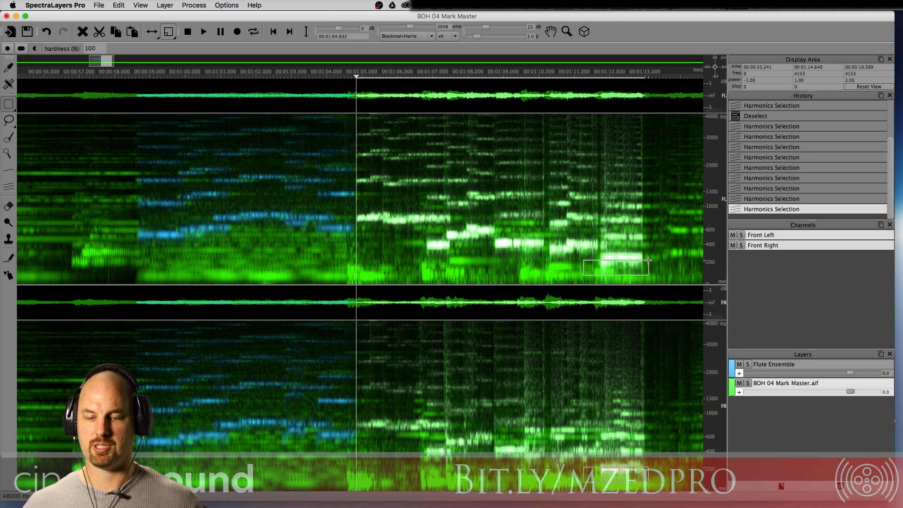
{"action": "left_click_drag", "start_coordinate": [648, 260], "coordinate": [650, 262]}
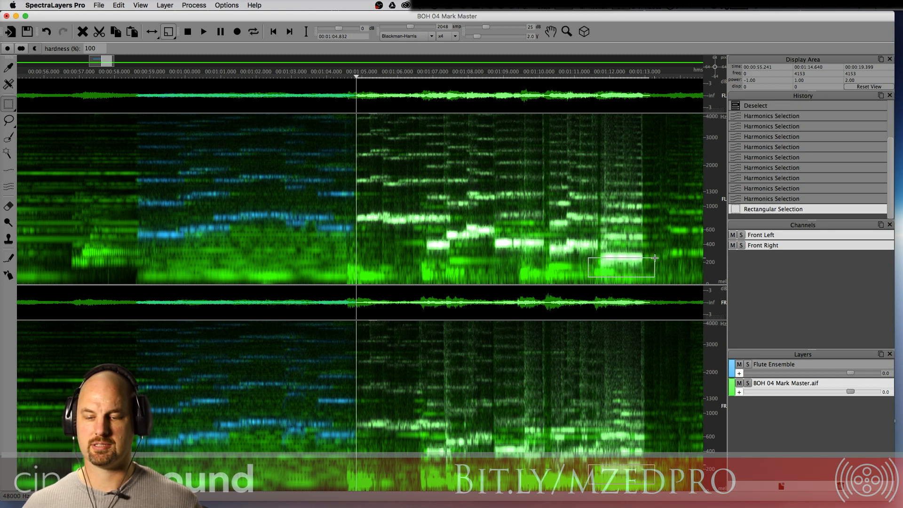
{"action": "left_click_drag", "start_coordinate": [656, 260], "coordinate": [656, 260]}
{"action": "key", "text": "space"}
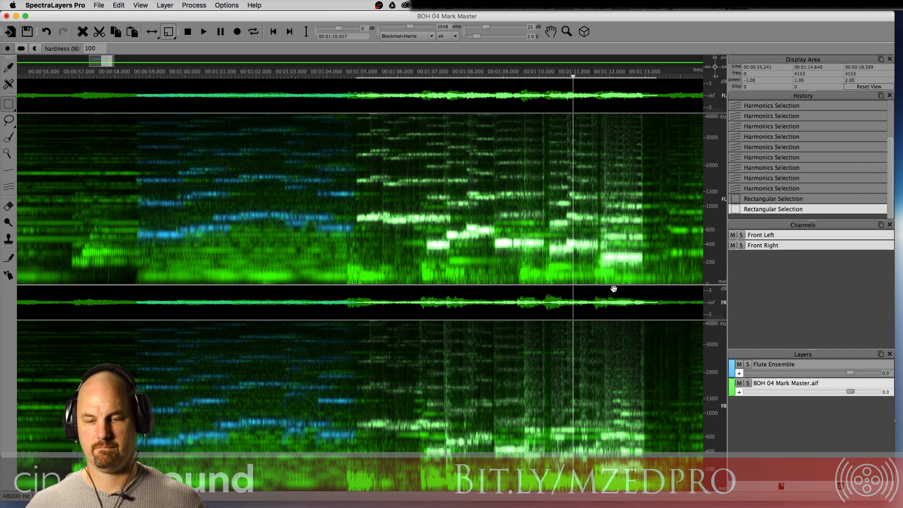
{"action": "key", "text": "space"}
Step: Touch up the harmonics selection near 00:01:12, then cut the selected harmonics and play the passage without them
{"action": "left_click", "coordinate": [9, 186]}
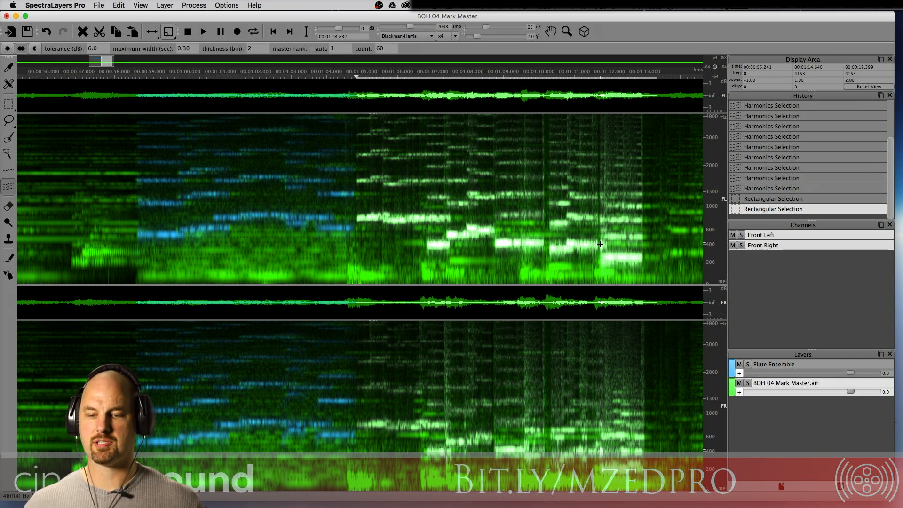
{"action": "left_click", "coordinate": [600, 220]}
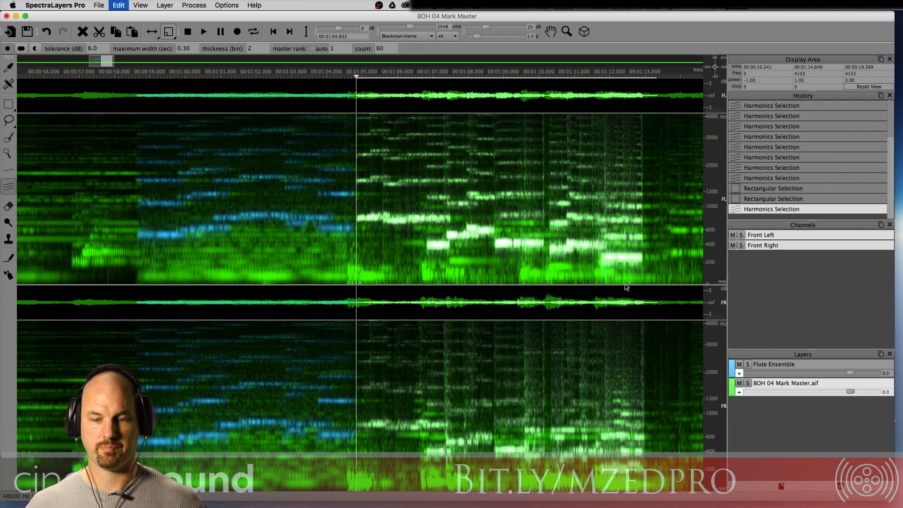
{"action": "key", "text": "super+x"}
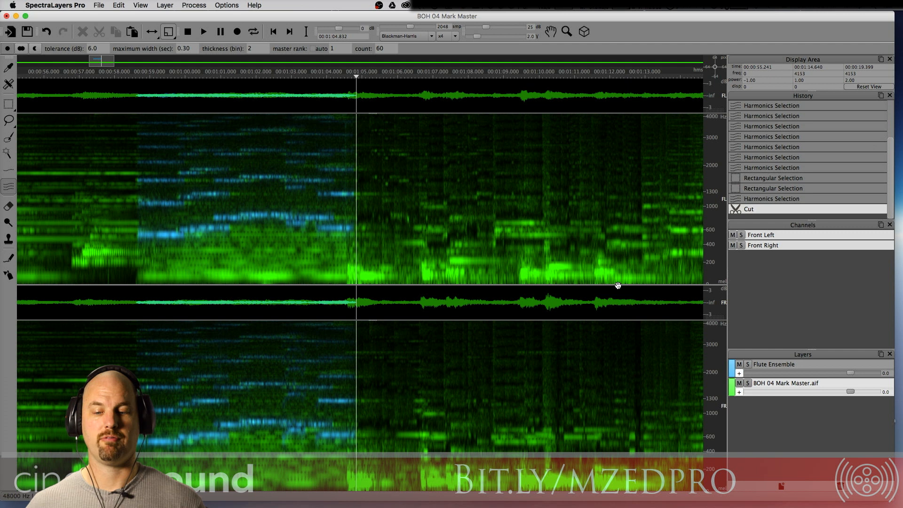
{"action": "key", "text": "space"}
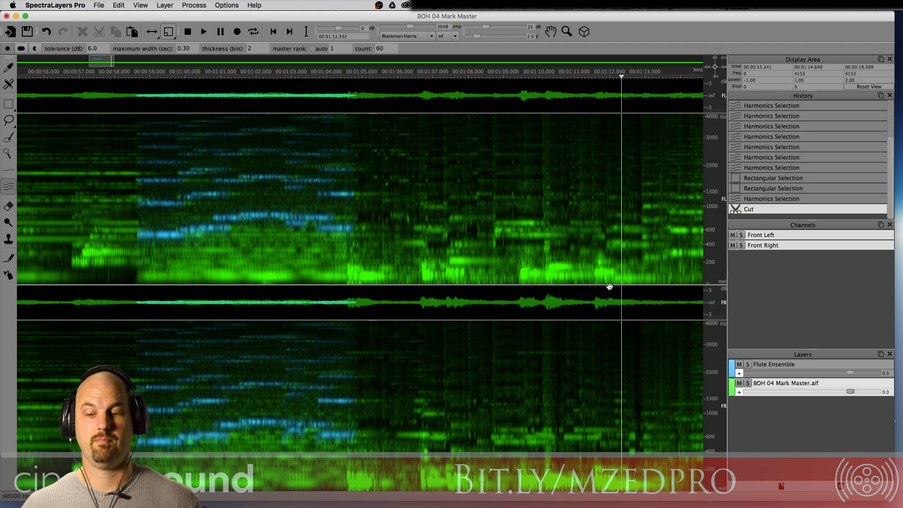
{"action": "key", "text": "space"}
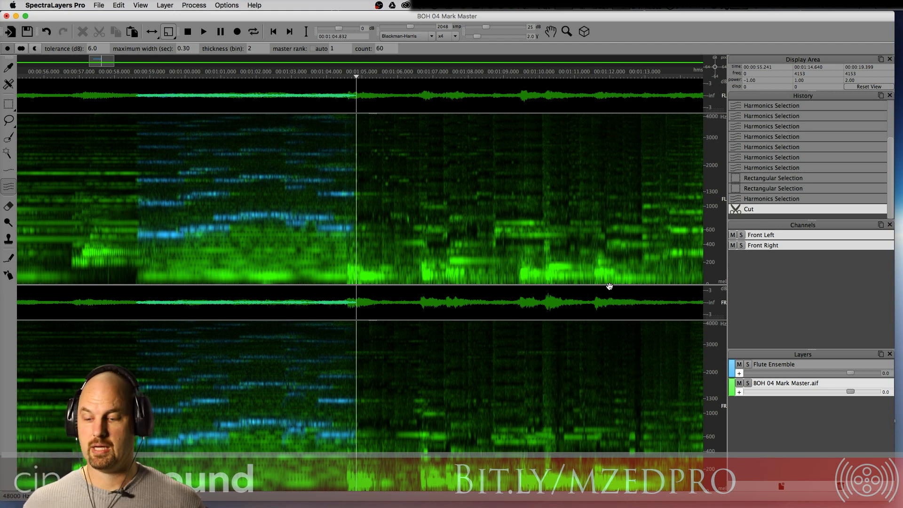
Step: Create a new layer named "Ethnic Flute" and paste the cut harmonics into it
{"action": "left_click", "coordinate": [782, 486]}
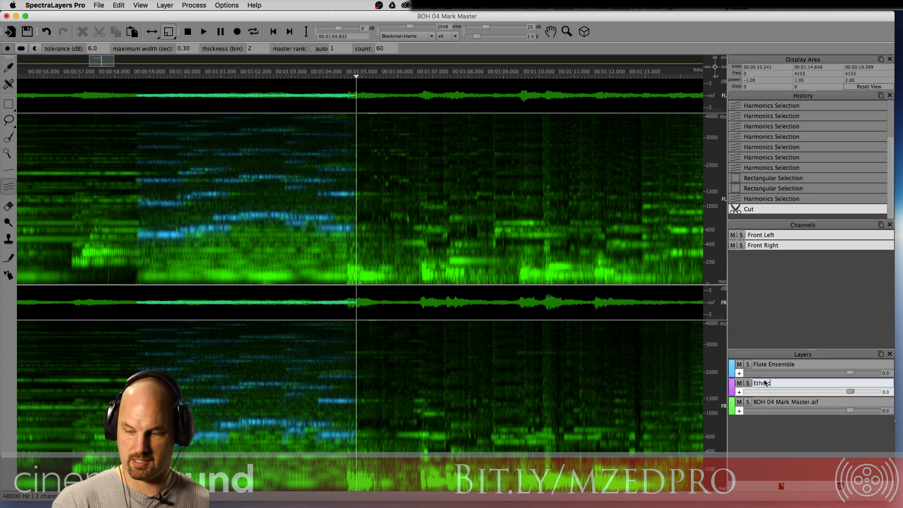
{"action": "key", "text": "super+v"}
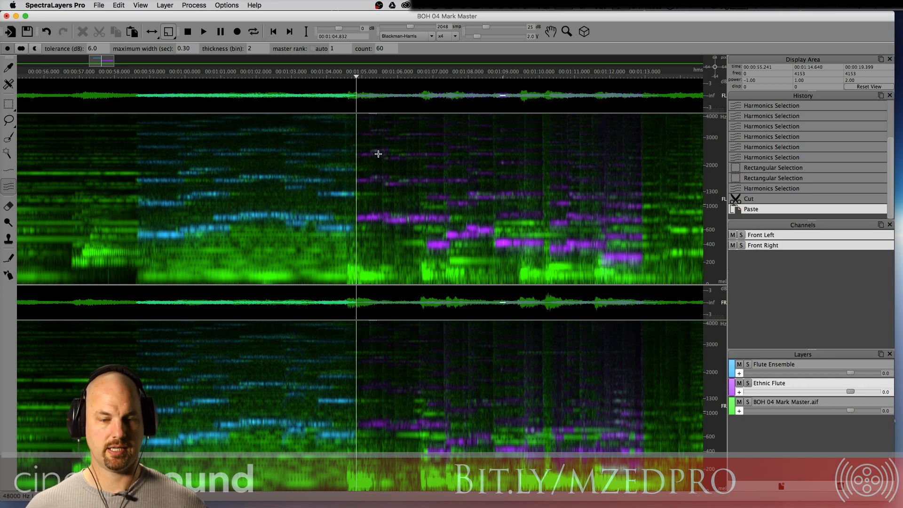
Step: Play all layers from about 00:01:04.5, auditioning the Ethnic Flute and BOH 04 Mark Master.aif layers in solo
{"action": "left_click", "coordinate": [346, 80]}
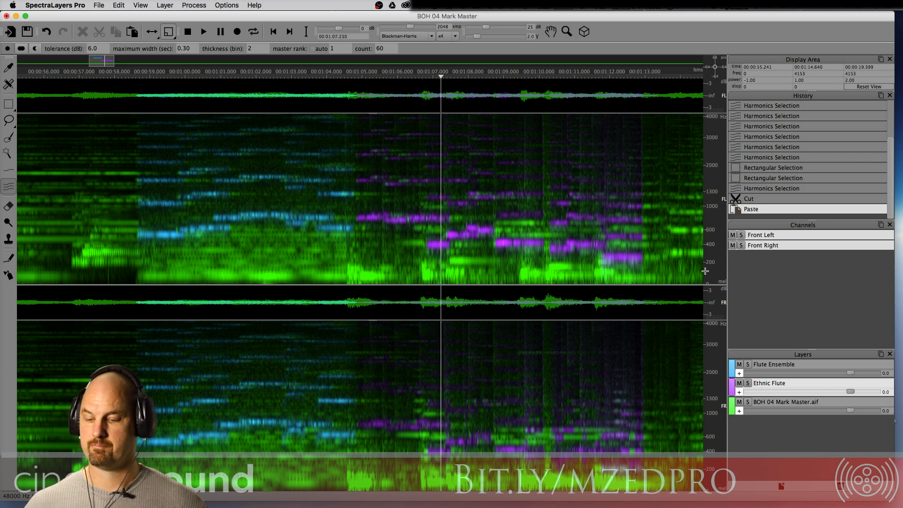
{"action": "left_click", "coordinate": [748, 383]}
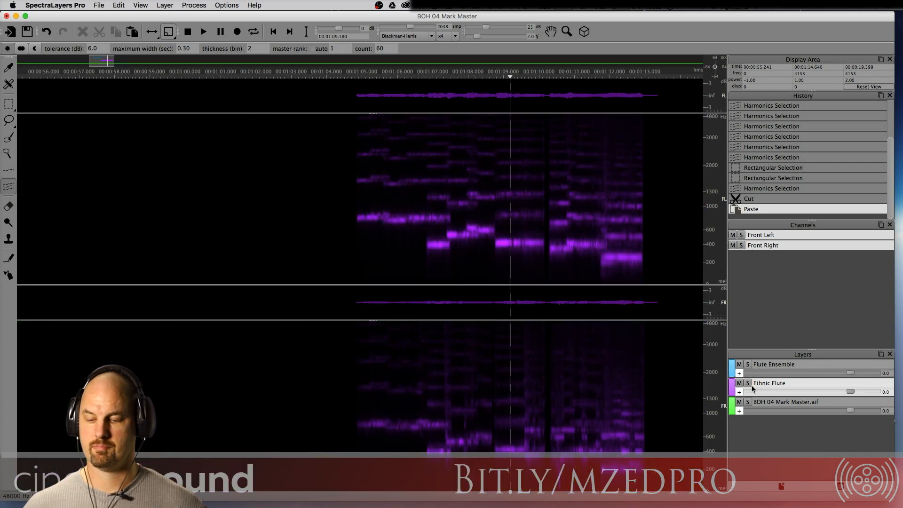
{"action": "left_click", "coordinate": [748, 384]}
{"action": "left_click", "coordinate": [748, 402]}
{"action": "left_click", "coordinate": [748, 403]}
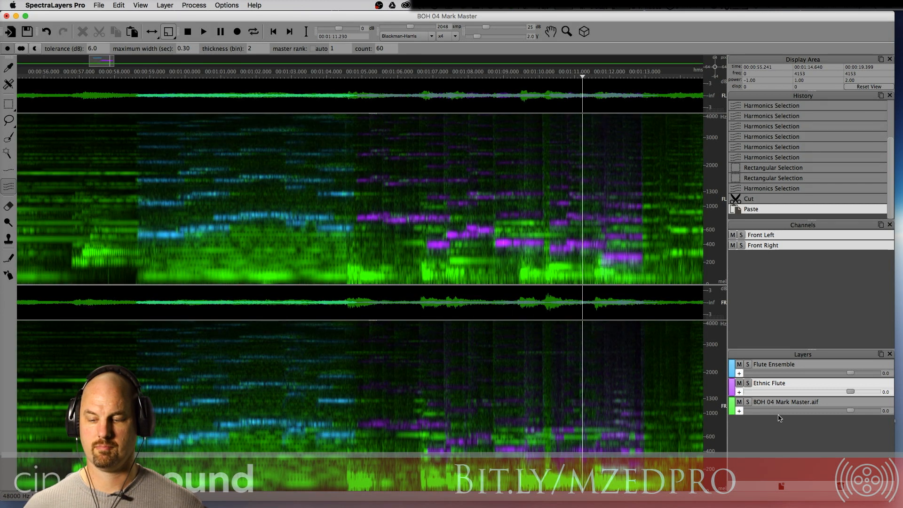
{"action": "key", "text": "space"}
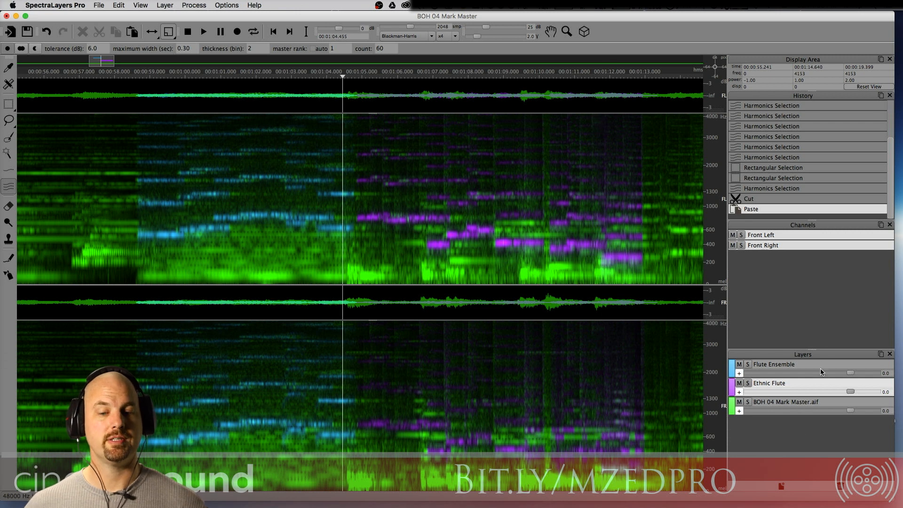
Step: Try the Flute Ensemble layer's volume at 2.8 and -3.9, playing each setting from about 00:00:58
{"action": "left_click", "coordinate": [114, 73]}
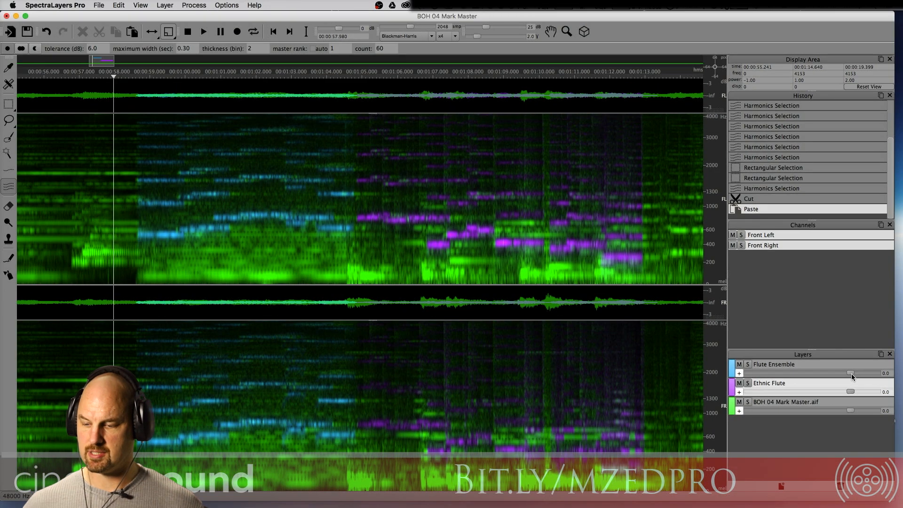
{"action": "left_click_drag", "start_coordinate": [851, 373], "coordinate": [853, 374]}
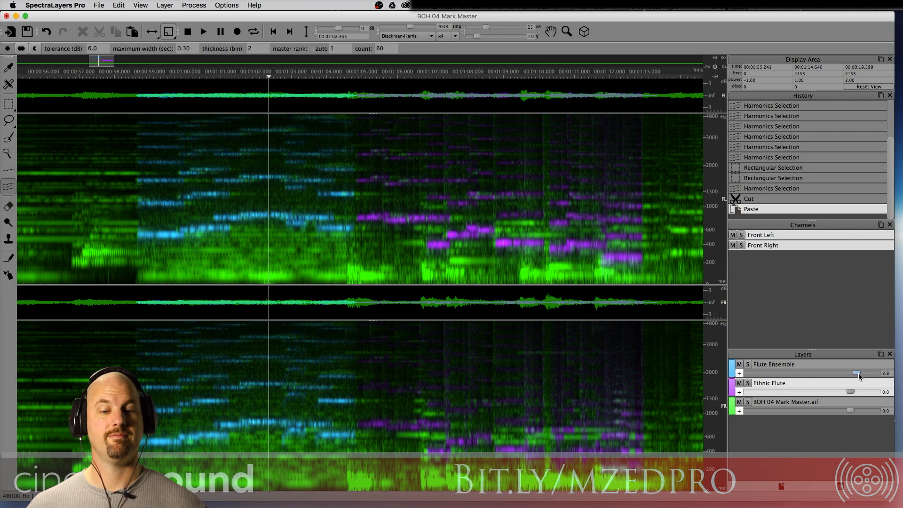
{"action": "key", "text": "space"}
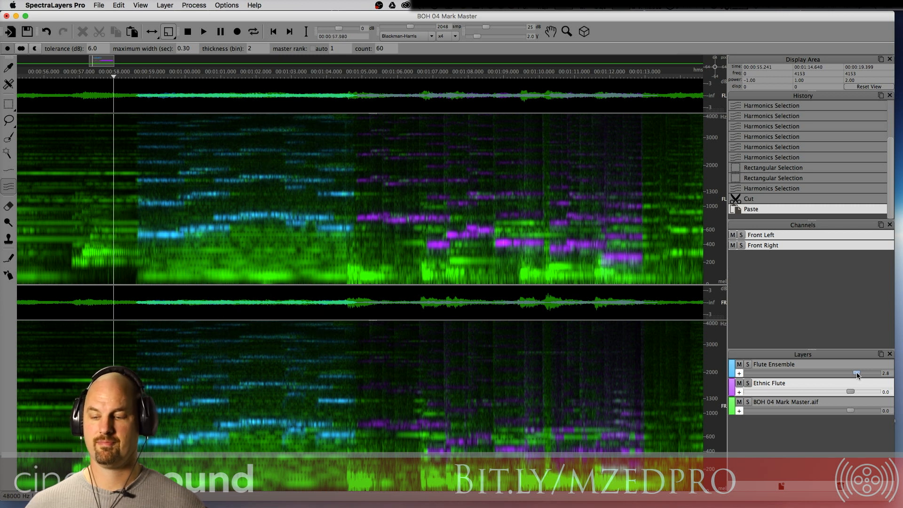
{"action": "left_click_drag", "start_coordinate": [855, 374], "coordinate": [838, 376]}
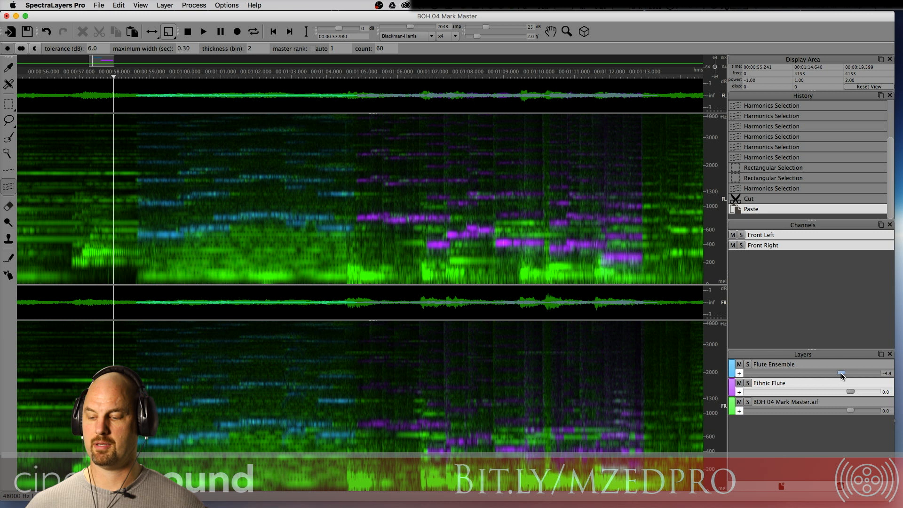
{"action": "key", "text": "space"}
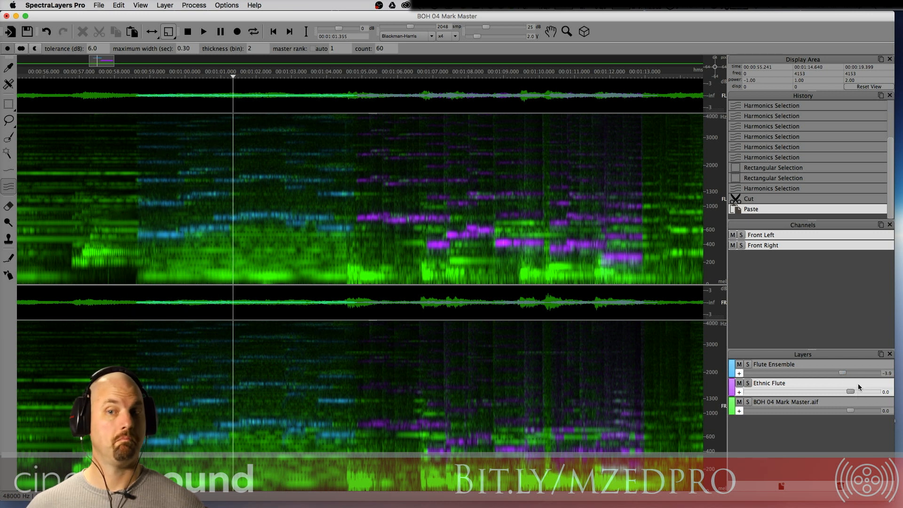
{"action": "key", "text": "space"}
Step: Raise the Flute Ensemble layer's volume to 5.9, then lower it to -6.3, playing each setting
{"action": "left_click_drag", "start_coordinate": [850, 373], "coordinate": [863, 373]}
{"action": "key", "text": "space"}
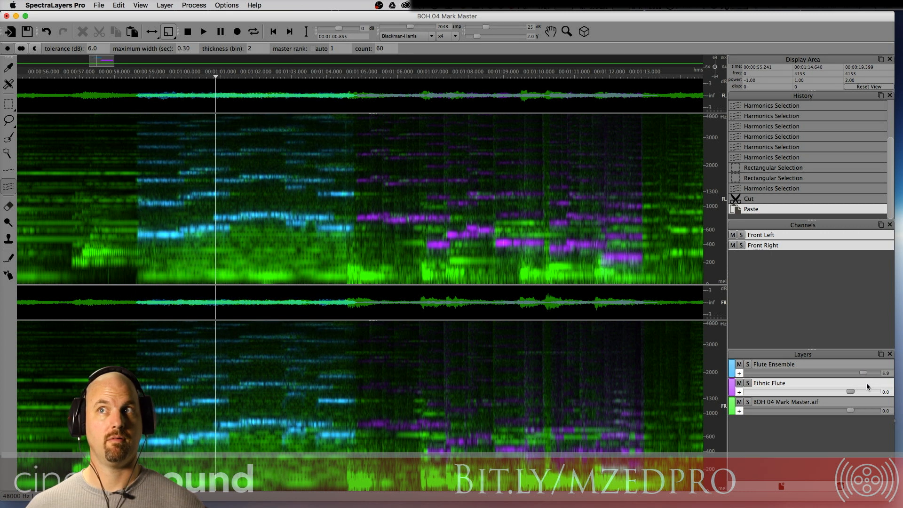
{"action": "key", "text": "space"}
{"action": "left_click_drag", "start_coordinate": [862, 373], "coordinate": [832, 373]}
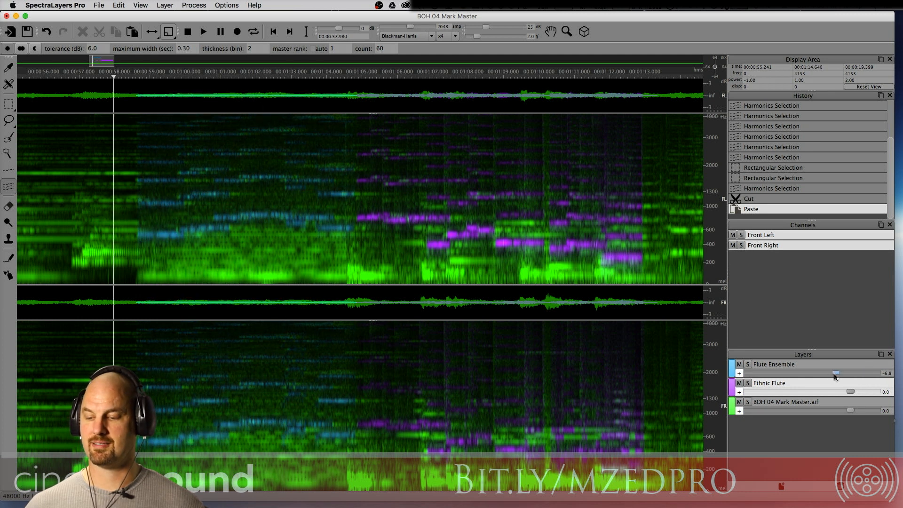
{"action": "key", "text": "space"}
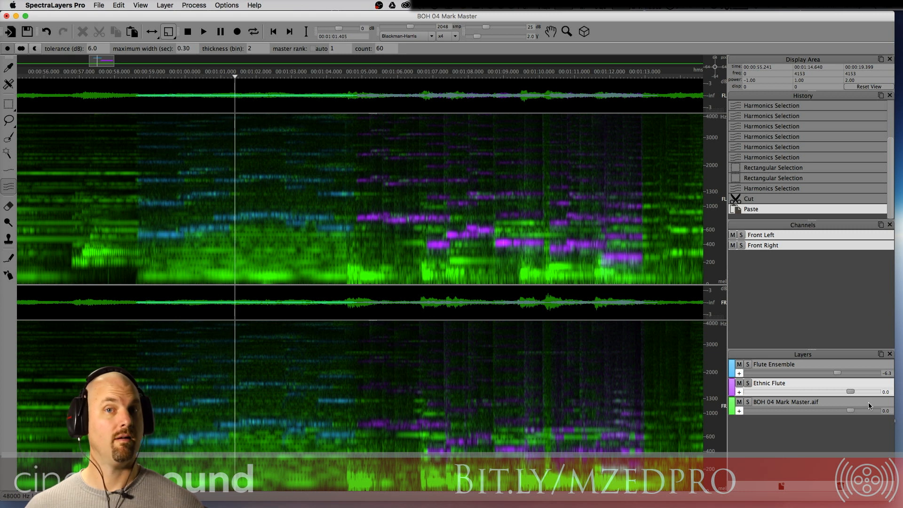
Step: Set the Ethnic Flute layer's volume to -8.5 after trying 5.0 and -10.5, playing the passage from about 00:01:04
{"action": "left_click_drag", "start_coordinate": [849, 391], "coordinate": [862, 394]}
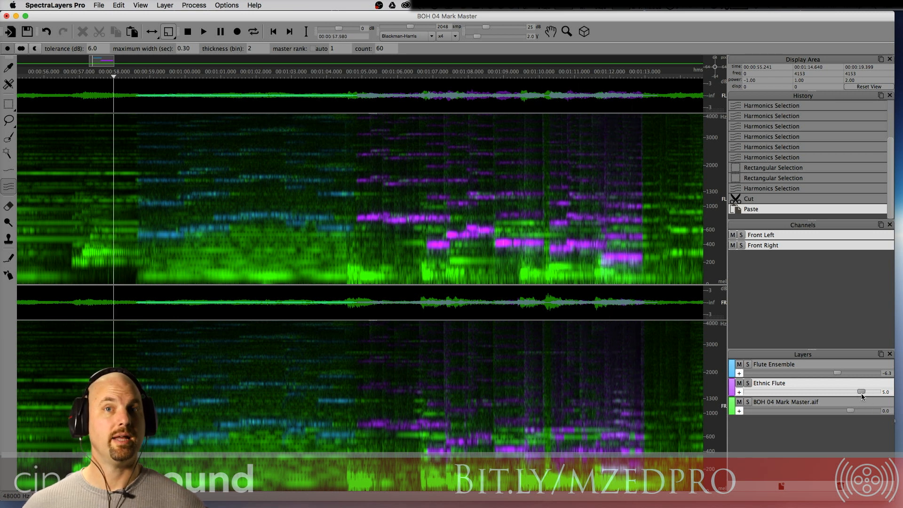
{"action": "left_click_drag", "start_coordinate": [855, 394], "coordinate": [824, 396]}
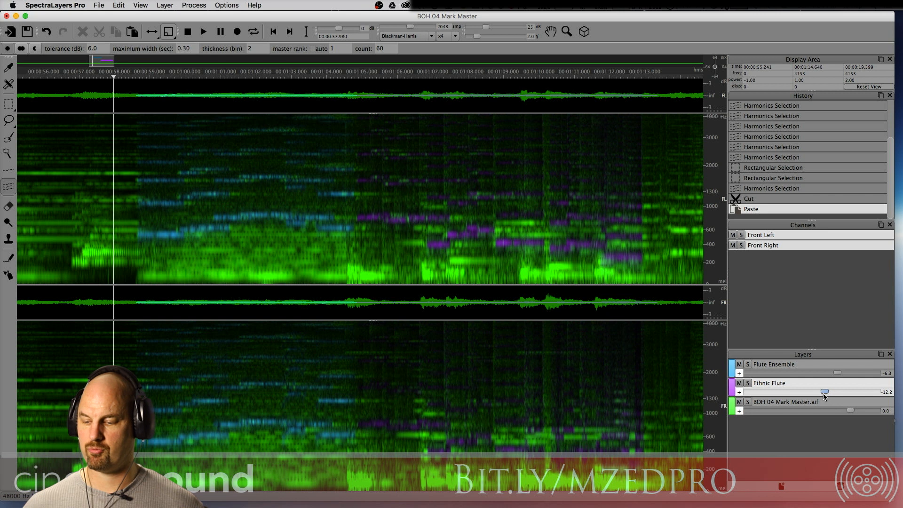
{"action": "left_click_drag", "start_coordinate": [330, 73], "coordinate": [328, 73]}
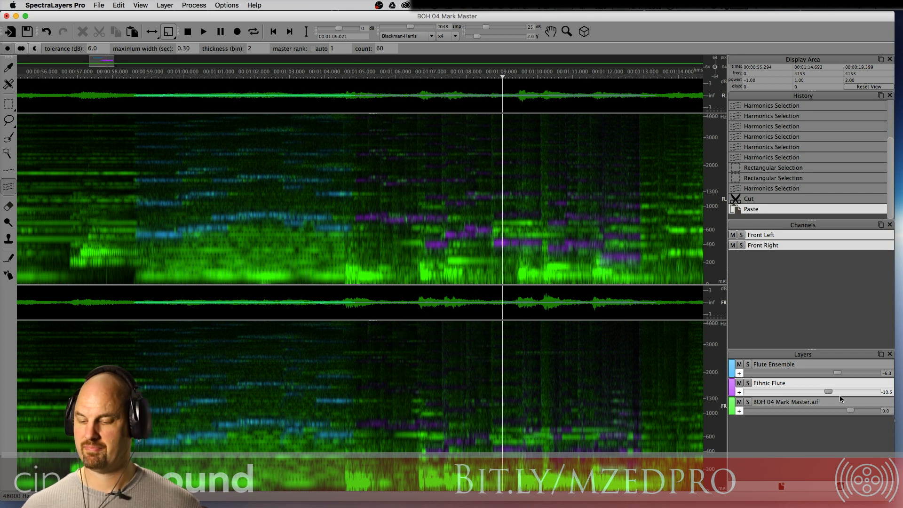
{"action": "left_click_drag", "start_coordinate": [828, 391], "coordinate": [833, 392]}
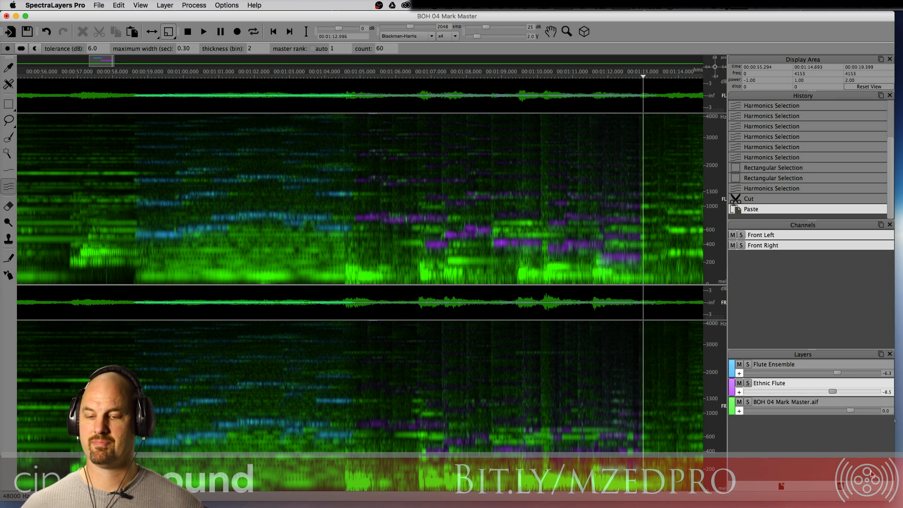
{"action": "key", "text": "space"}
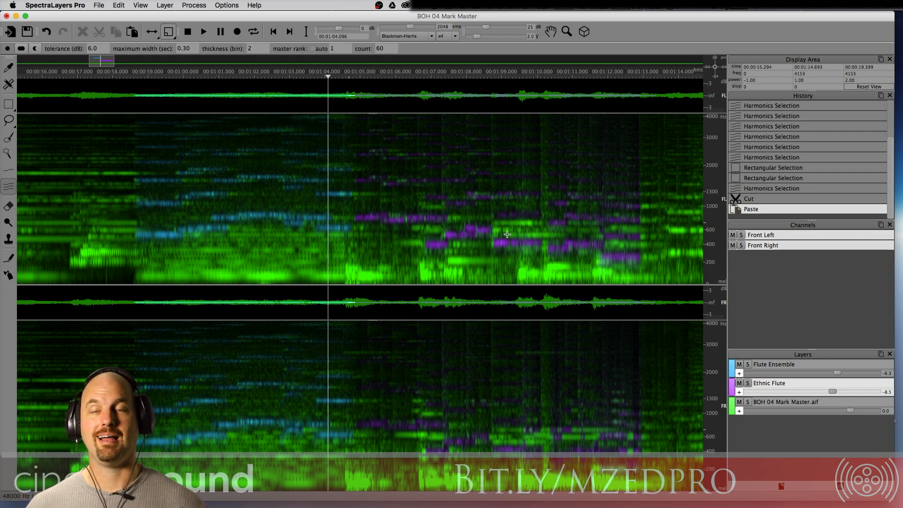
Step: Select the flute harmonics on the Ethnic Flute layer around 00:01:07.5
{"action": "left_click_drag", "start_coordinate": [445, 234], "coordinate": [448, 233]}
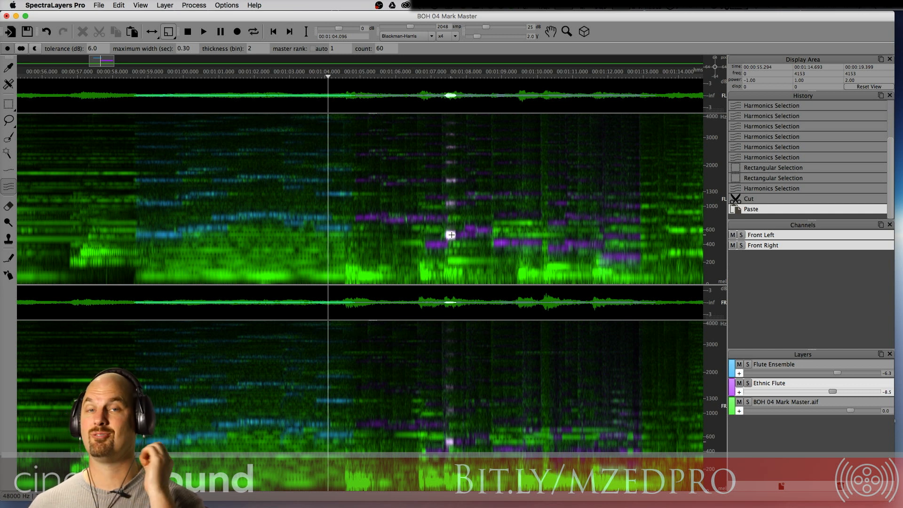